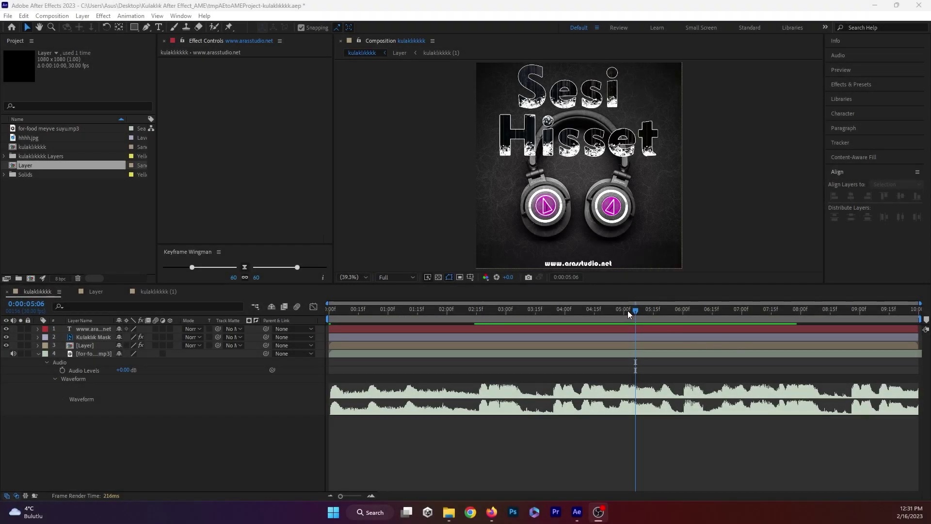
Scrub the poster animation back to its first frame and check the Kulaklık Mask glow
{"action": "left_click_drag", "start_coordinate": [636, 312], "coordinate": [385, 314]}
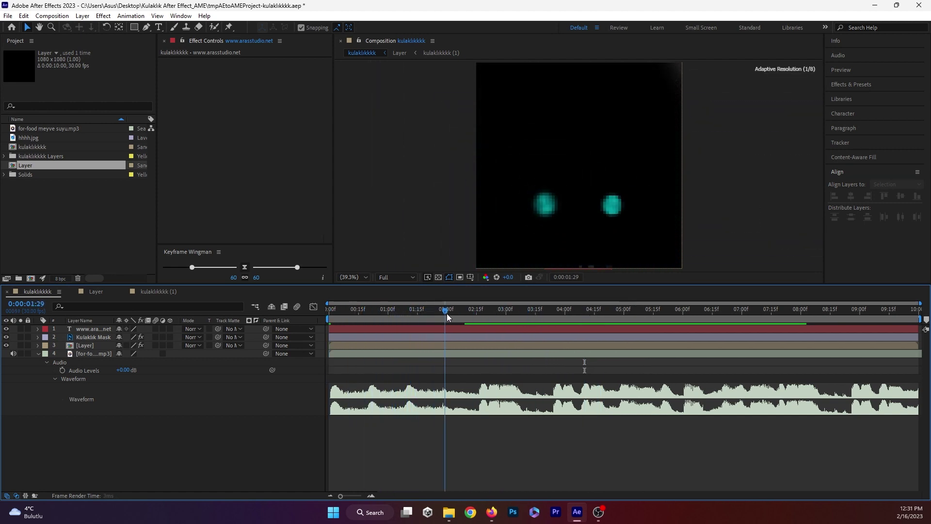
{"action": "left_click_drag", "start_coordinate": [385, 314], "coordinate": [305, 318]}
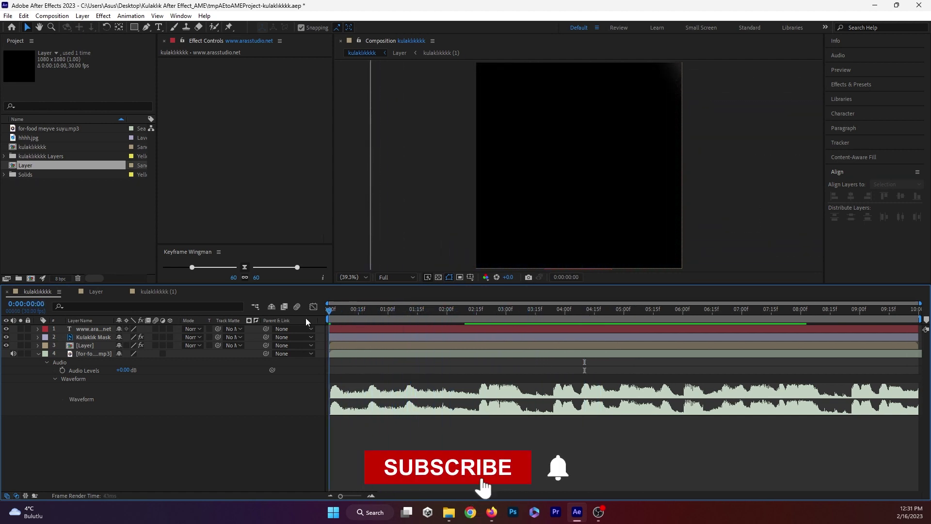
{"action": "left_click", "coordinate": [87, 336]}
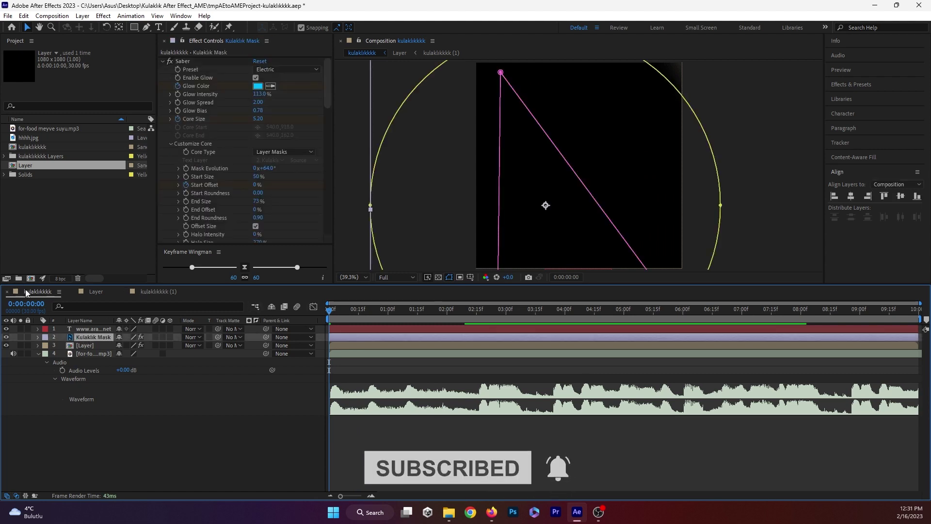
{"action": "left_click", "coordinate": [188, 440]}
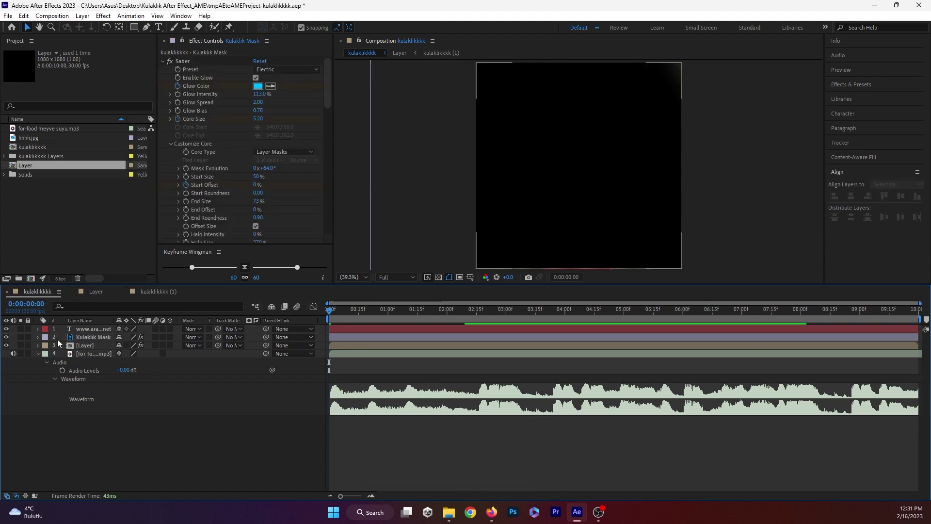
Twirl open Kulaklık Mask and list only its keyframed Saber and Scale properties with U
{"action": "left_click", "coordinate": [37, 331]}
{"action": "left_click", "coordinate": [37, 331]}
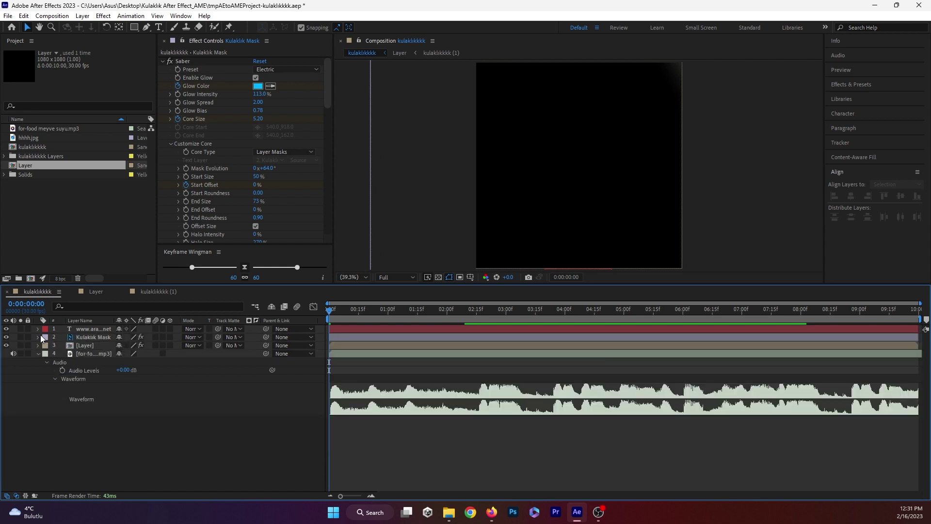
{"action": "left_click", "coordinate": [38, 337]}
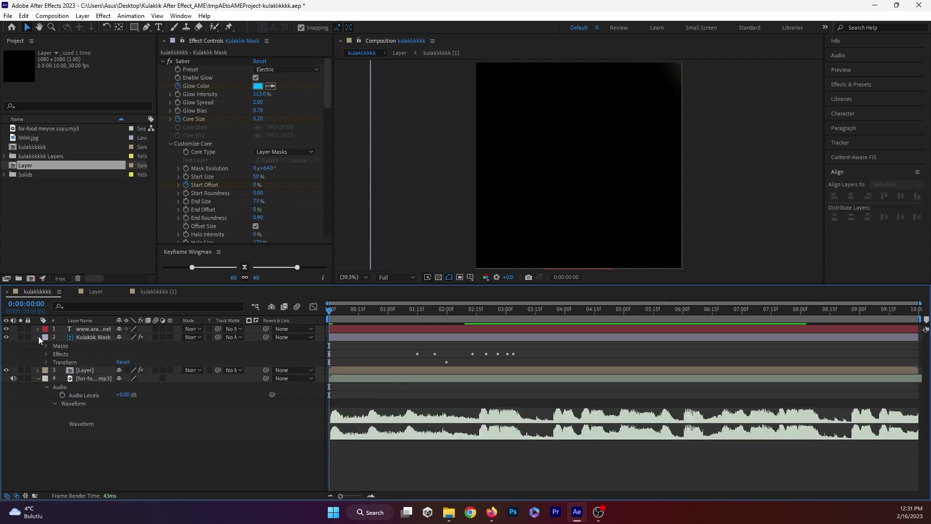
{"action": "left_click", "coordinate": [93, 339]}
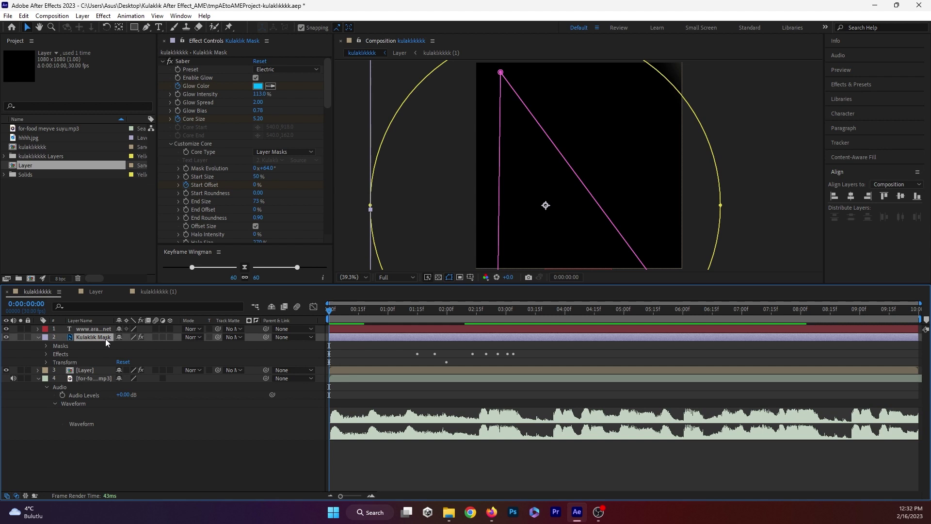
{"action": "key", "text": "u"}
{"action": "key", "text": "u"}
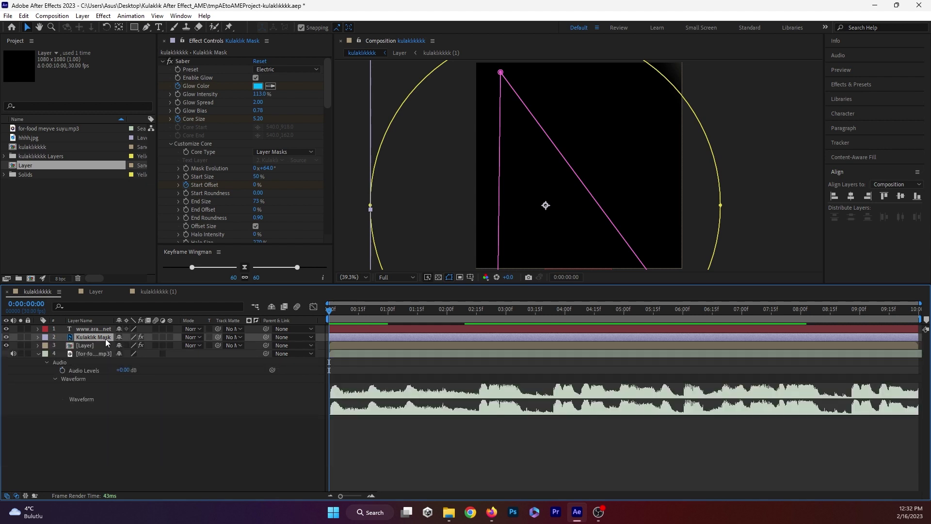
{"action": "key", "text": "u"}
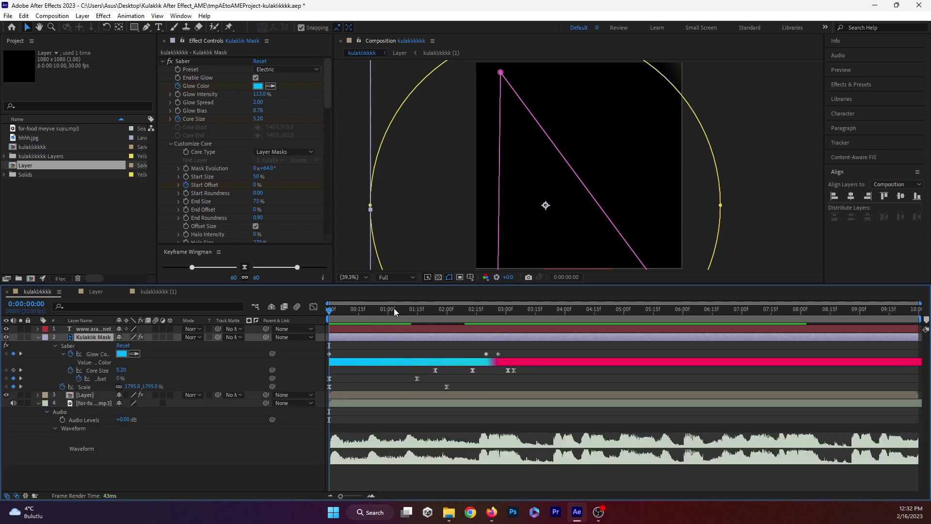
Scrub forward, reveal all Kulaklık Mask properties, and expand Masks to list Mask 1–4
{"action": "left_click_drag", "start_coordinate": [332, 310], "coordinate": [401, 317]}
{"action": "scroll", "coordinate": [555, 171], "scroll_direction": "down", "scroll_amount": 1}
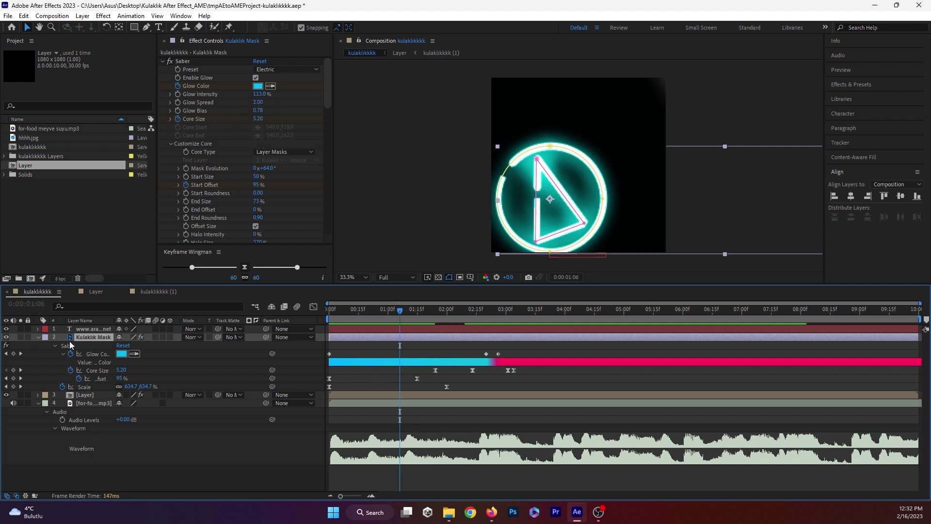
{"action": "left_click", "coordinate": [39, 339]}
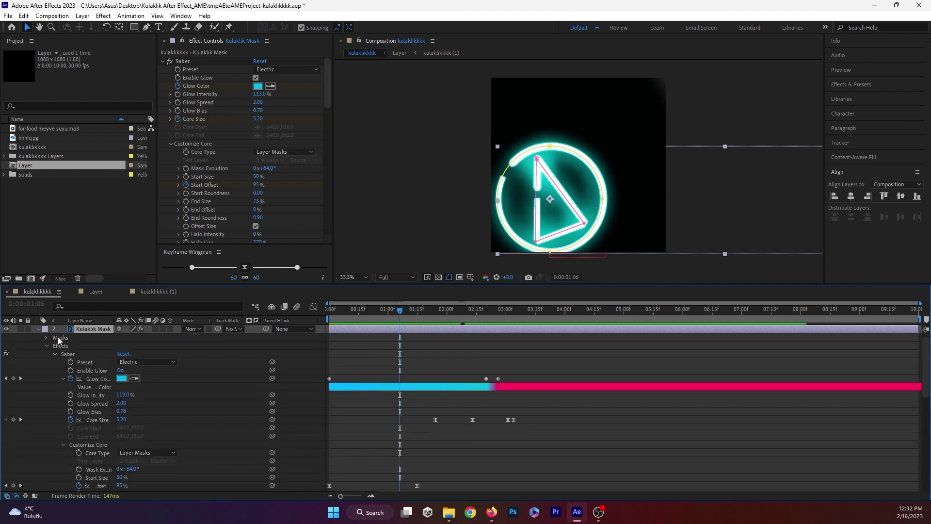
{"action": "left_click", "coordinate": [51, 340]}
{"action": "left_click", "coordinate": [45, 338]}
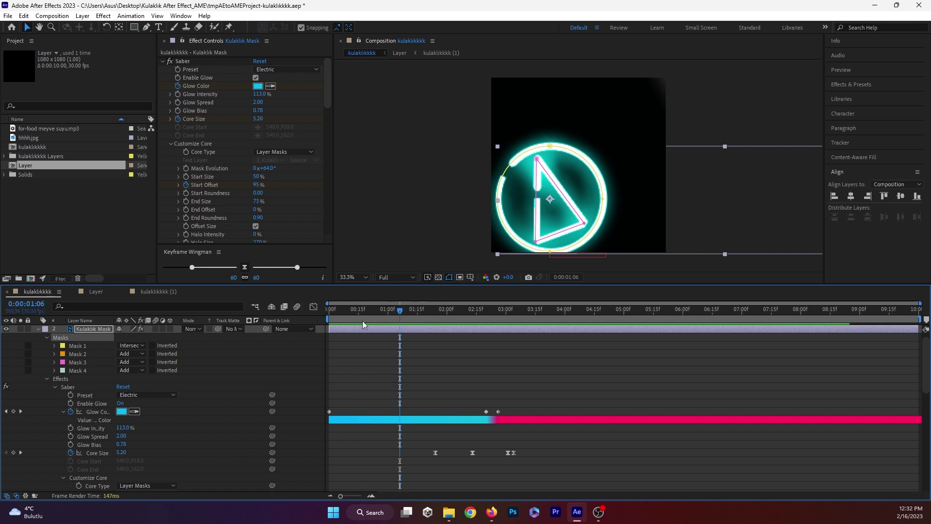
{"action": "left_click_drag", "start_coordinate": [406, 308], "coordinate": [421, 311]}
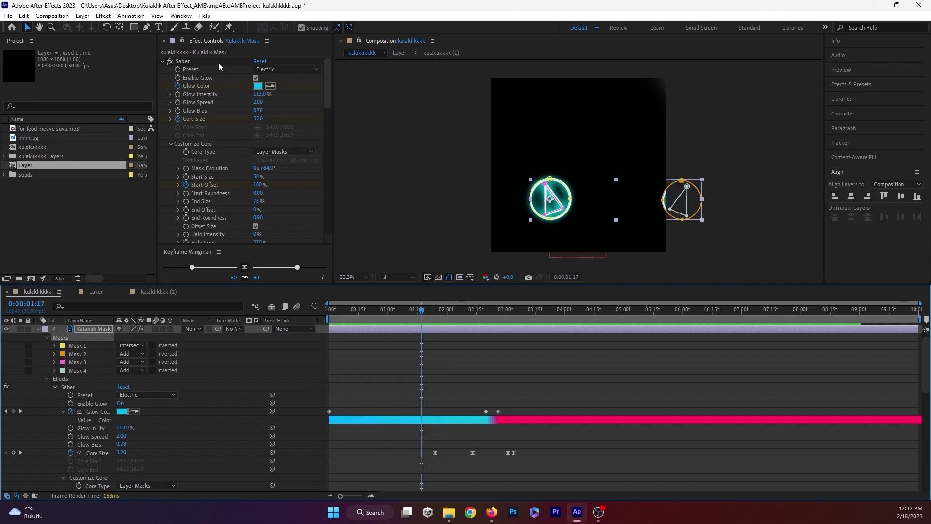
In Saber's Render Settings, try Composite Settings Black, then settle on Add
{"action": "scroll", "coordinate": [234, 158], "scroll_direction": "down", "scroll_amount": 5}
{"action": "scroll", "coordinate": [234, 160], "scroll_direction": "down", "scroll_amount": 5}
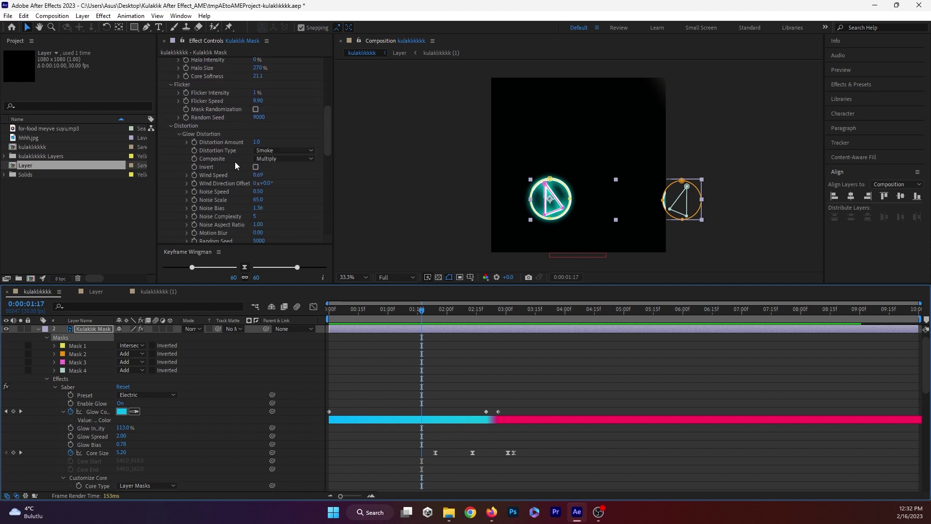
{"action": "scroll", "coordinate": [235, 164], "scroll_direction": "down", "scroll_amount": 5}
{"action": "scroll", "coordinate": [237, 167], "scroll_direction": "down", "scroll_amount": 5}
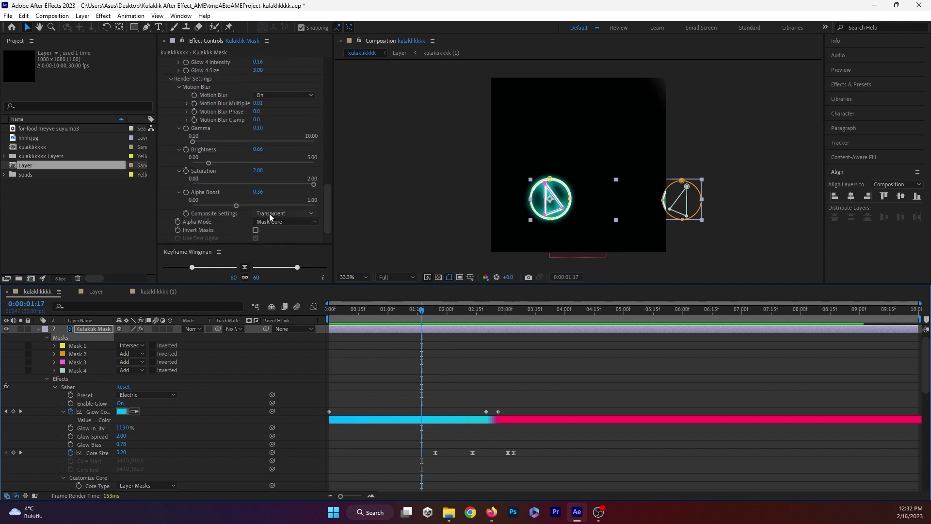
{"action": "left_click", "coordinate": [282, 213]}
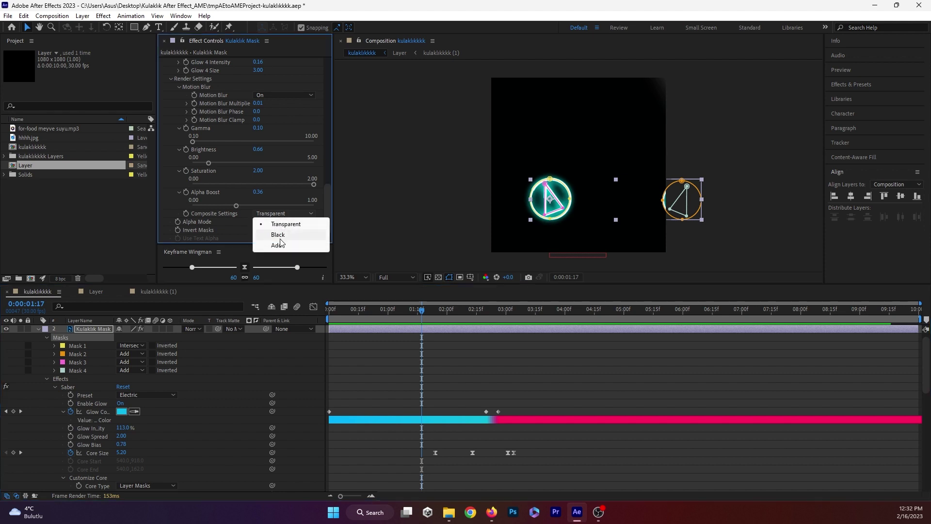
{"action": "left_click", "coordinate": [279, 236]}
{"action": "left_click", "coordinate": [283, 214]}
{"action": "left_click", "coordinate": [284, 247]}
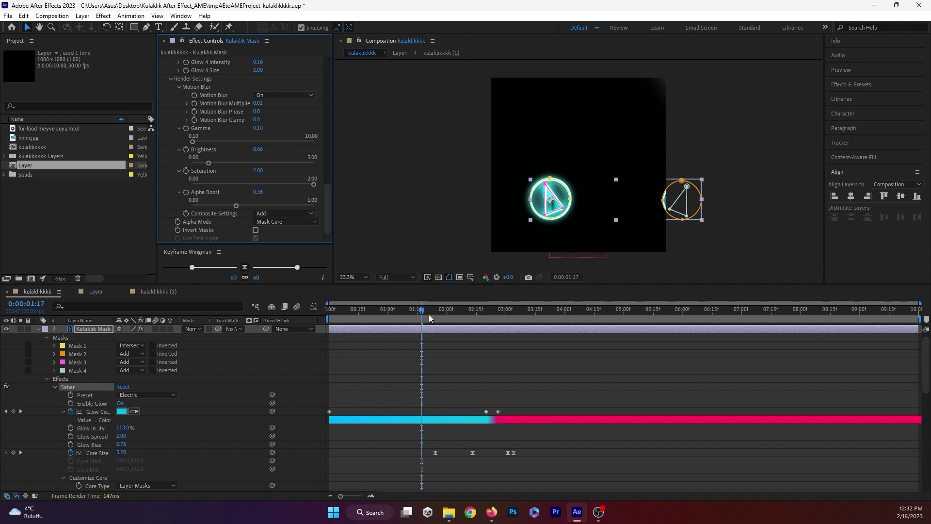
{"action": "left_click_drag", "start_coordinate": [424, 316], "coordinate": [323, 316]}
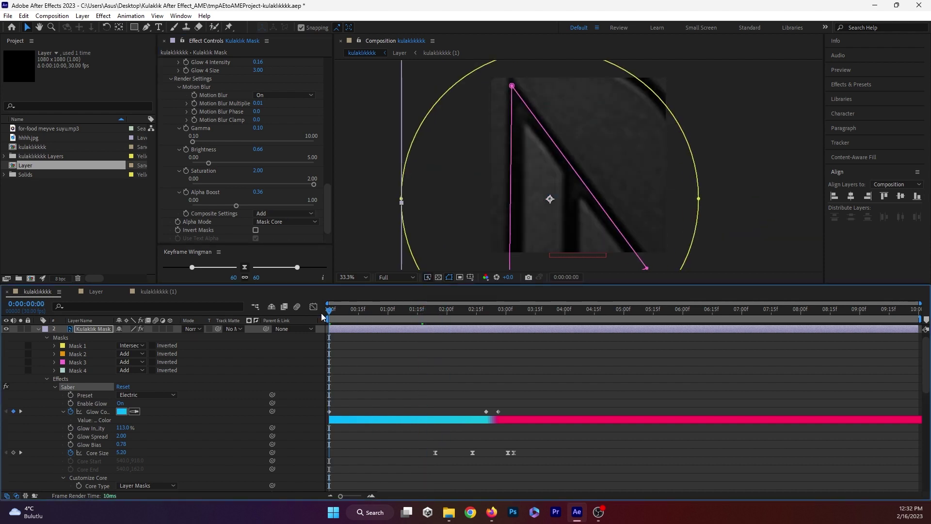
Preview the Add glow, switch Saber Composite Settings back to Transparent, and preview again
{"action": "key", "text": "space"}
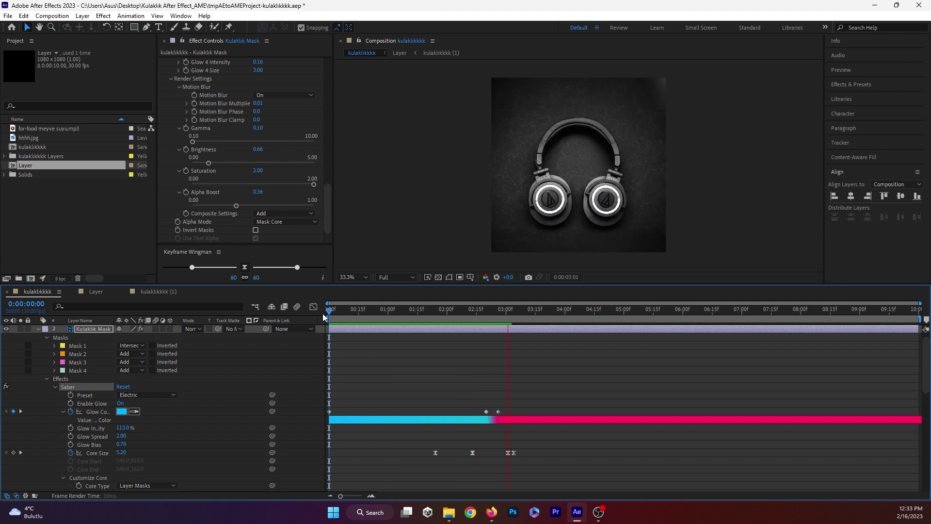
{"action": "key", "text": "space"}
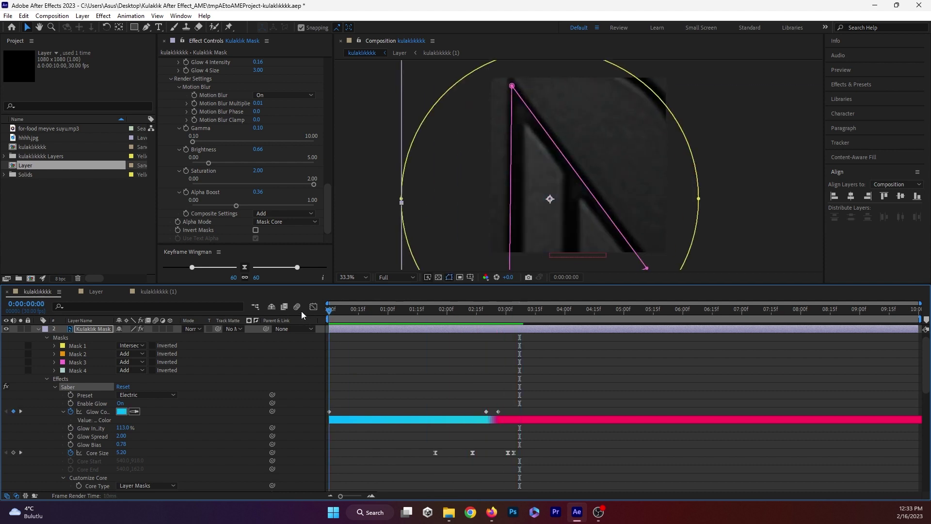
{"action": "left_click", "coordinate": [286, 216]}
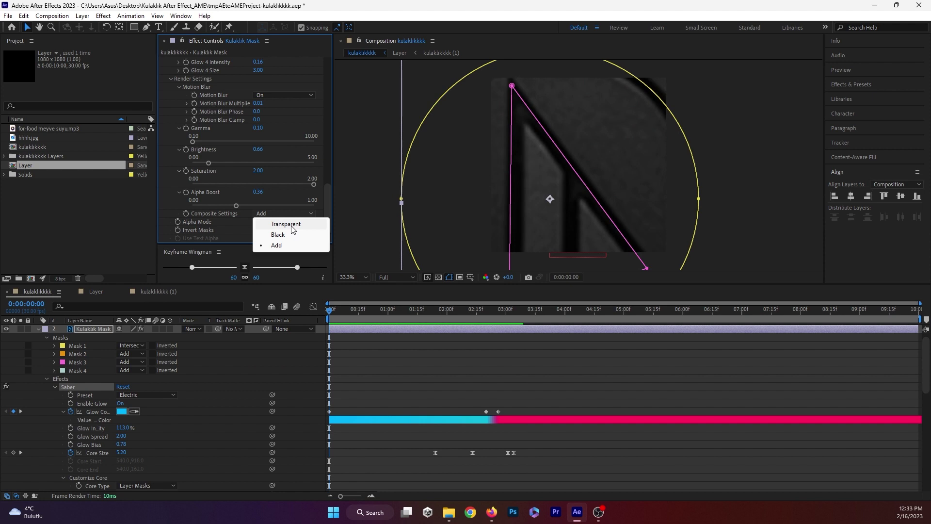
{"action": "left_click", "coordinate": [291, 219]}
{"action": "key", "text": "space"}
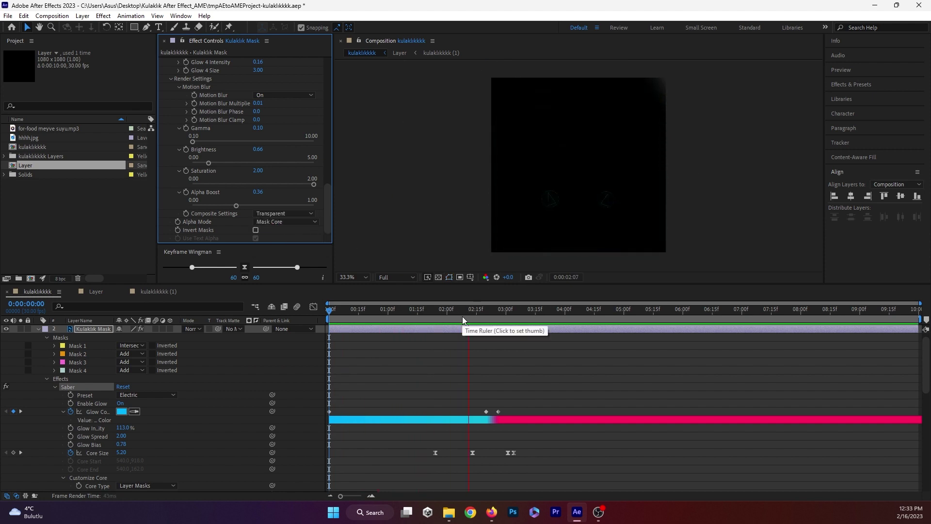
{"action": "left_click", "coordinate": [564, 311]}
{"action": "left_click_drag", "start_coordinate": [564, 312], "coordinate": [324, 314]}
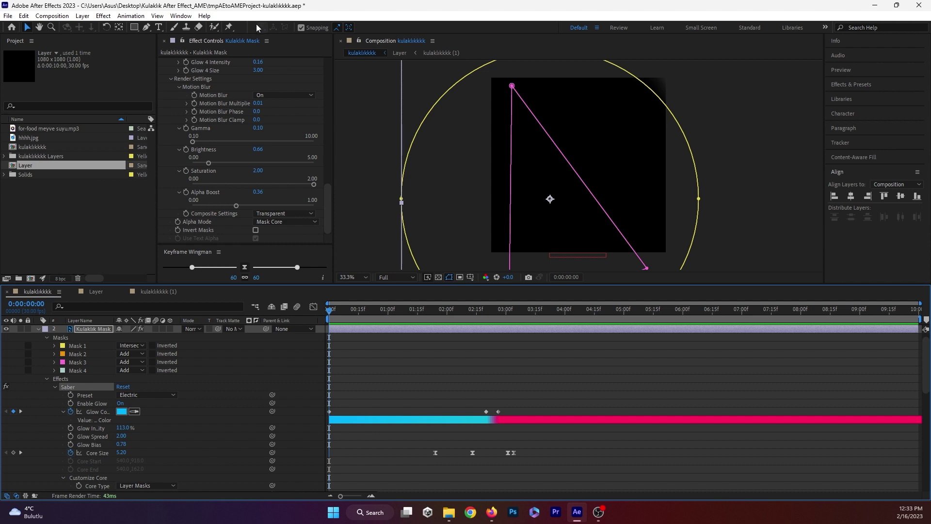
Collapse Kulaklık Mask and select the [Layer] layer holding the CC Light Sweep effect
{"action": "scroll", "coordinate": [221, 114], "scroll_direction": "up", "scroll_amount": 5}
{"action": "scroll", "coordinate": [220, 116], "scroll_direction": "up", "scroll_amount": 5}
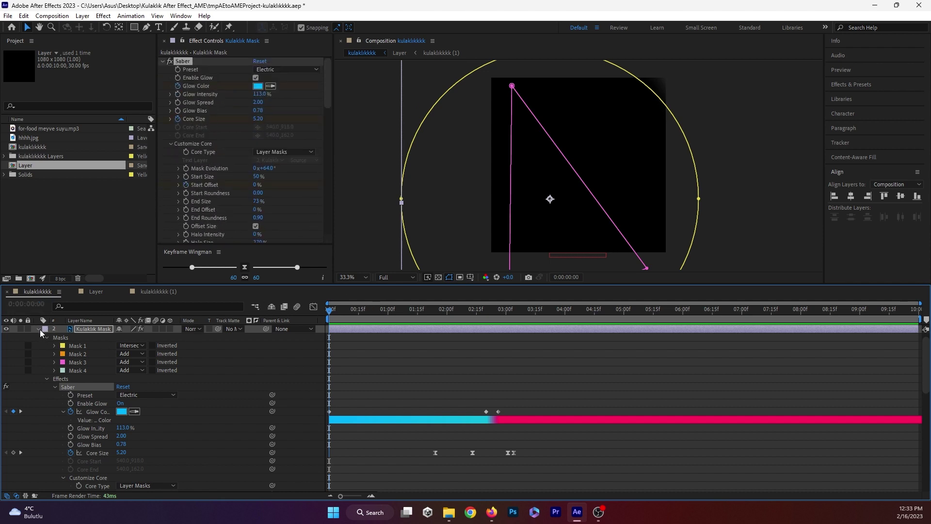
{"action": "scroll", "coordinate": [477, 423], "scroll_direction": "down", "scroll_amount": 1}
{"action": "scroll", "coordinate": [477, 423], "scroll_direction": "down", "scroll_amount": 4}
{"action": "scroll", "coordinate": [477, 423], "scroll_direction": "up", "scroll_amount": 5}
{"action": "scroll", "coordinate": [466, 427], "scroll_direction": "down", "scroll_amount": 6}
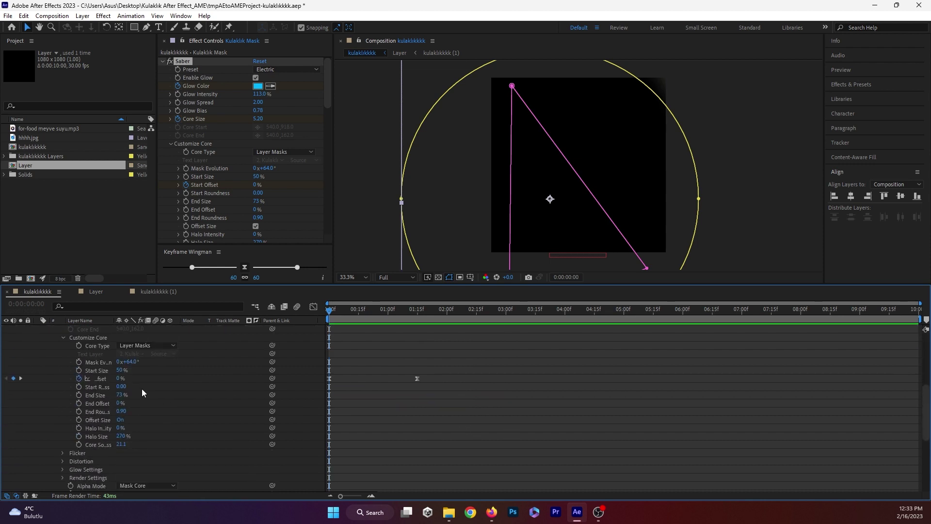
{"action": "scroll", "coordinate": [156, 374], "scroll_direction": "up", "scroll_amount": 6}
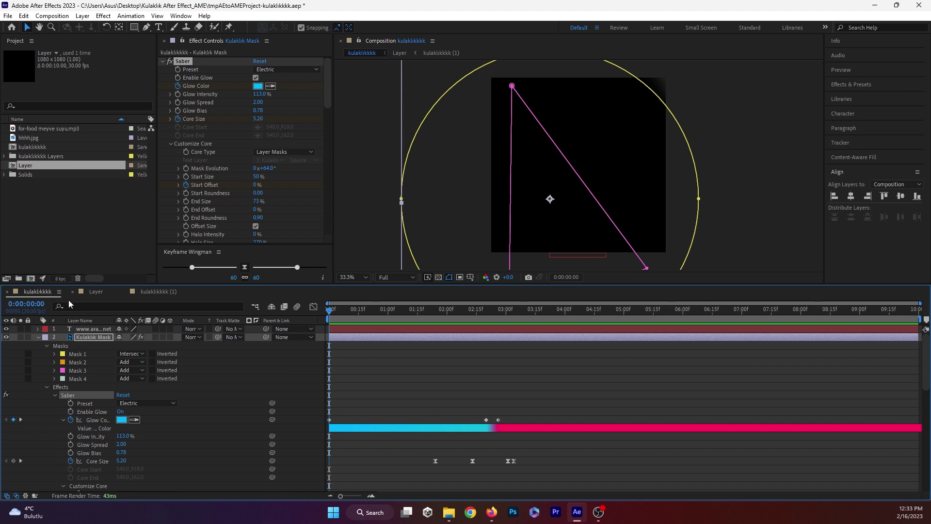
{"action": "left_click", "coordinate": [42, 339]}
{"action": "left_click", "coordinate": [39, 339]}
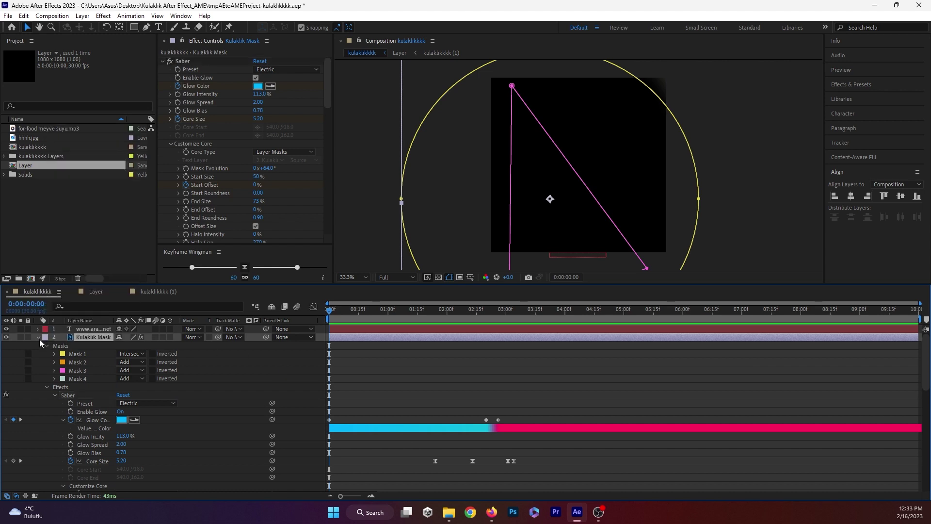
{"action": "left_click", "coordinate": [38, 338]}
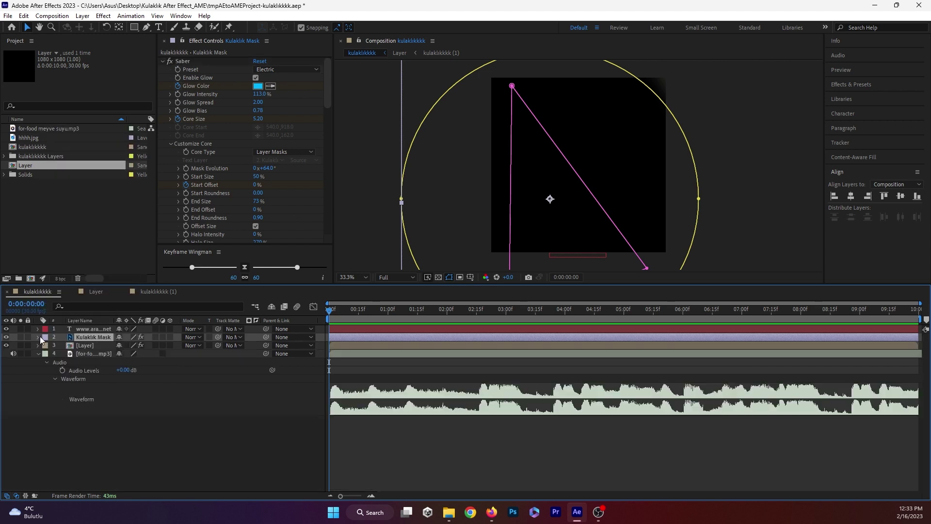
{"action": "left_click", "coordinate": [71, 345]}
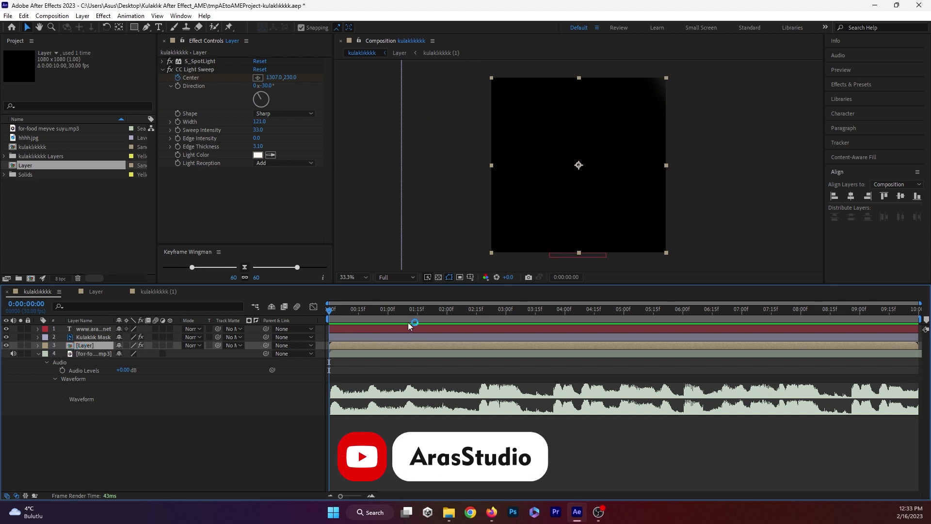
Open the Layer precomp and reveal the text layer's keyframed Gradient Wipe properties
{"action": "double_click", "coordinate": [90, 348]}
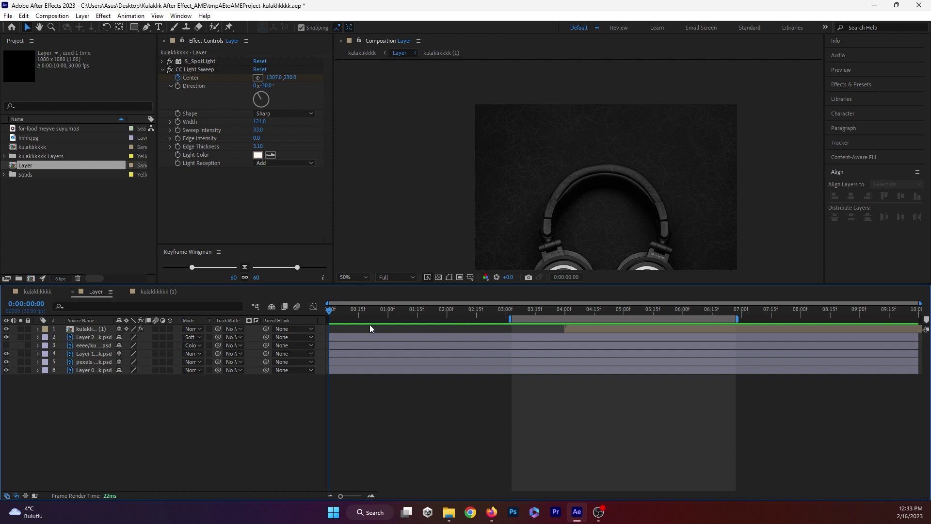
{"action": "scroll", "coordinate": [618, 187], "scroll_direction": "down", "scroll_amount": 2}
{"action": "key", "text": "v"}
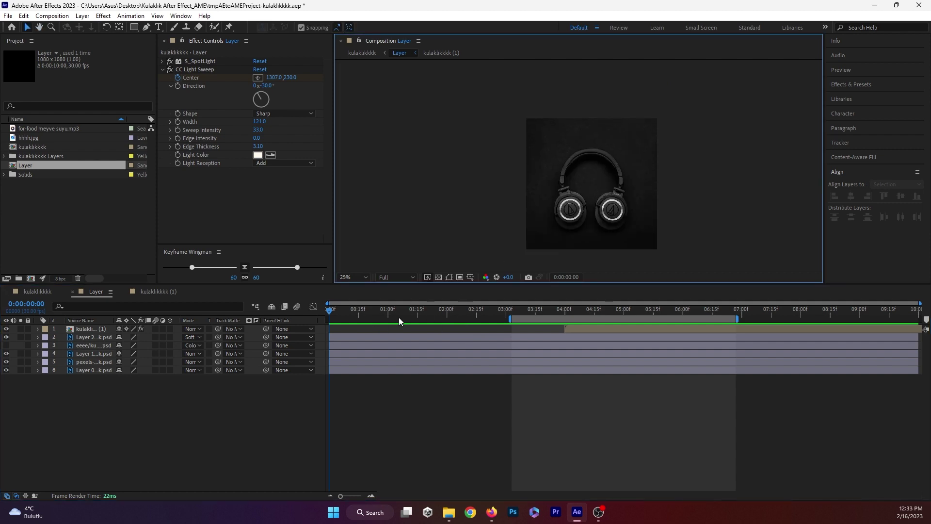
{"action": "left_click_drag", "start_coordinate": [330, 311], "coordinate": [639, 348]}
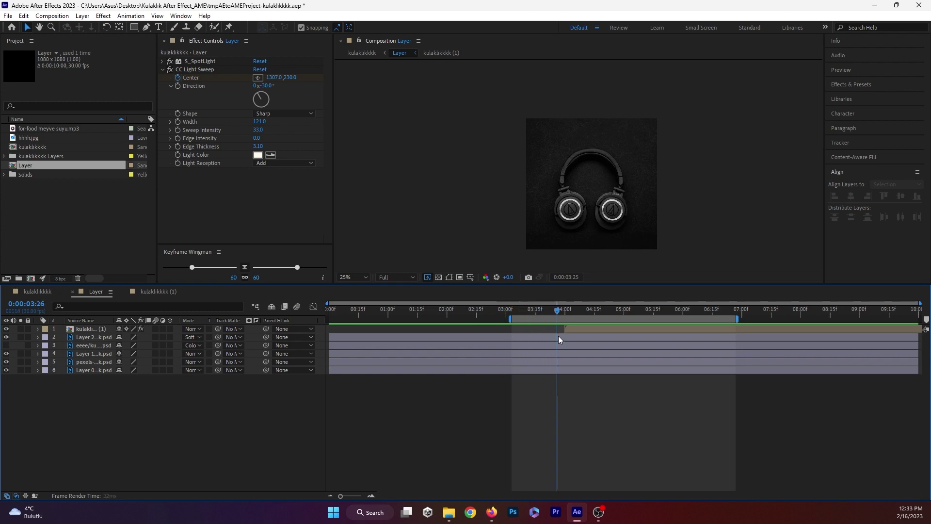
{"action": "left_click_drag", "start_coordinate": [639, 348], "coordinate": [620, 347]}
{"action": "left_click", "coordinate": [96, 329]}
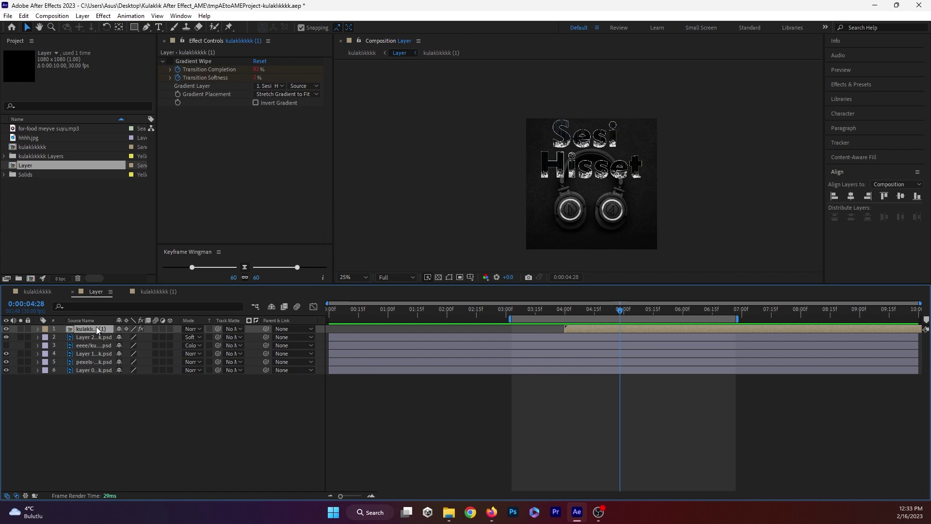
{"action": "key", "text": "u"}
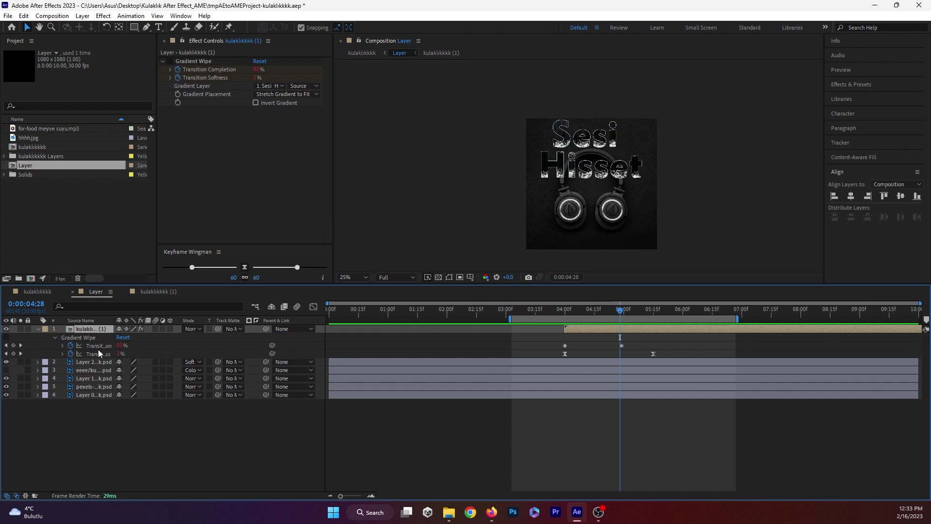
Review the text reveal at 0:00:04:29, 0:00:05:15 and 0:00:04:08, then go to kulaklıkkkk (1)
{"action": "left_click_drag", "start_coordinate": [622, 314], "coordinate": [622, 314]}
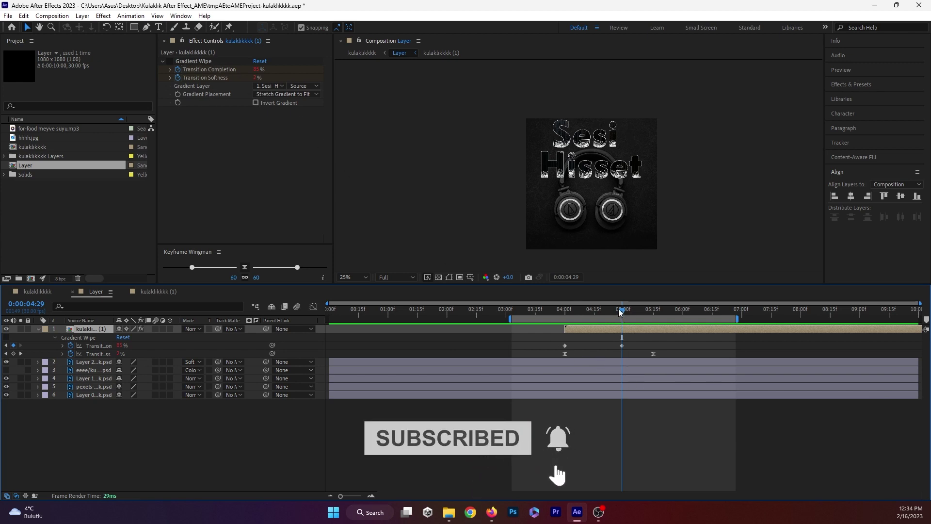
{"action": "left_click_drag", "start_coordinate": [620, 311], "coordinate": [654, 310]}
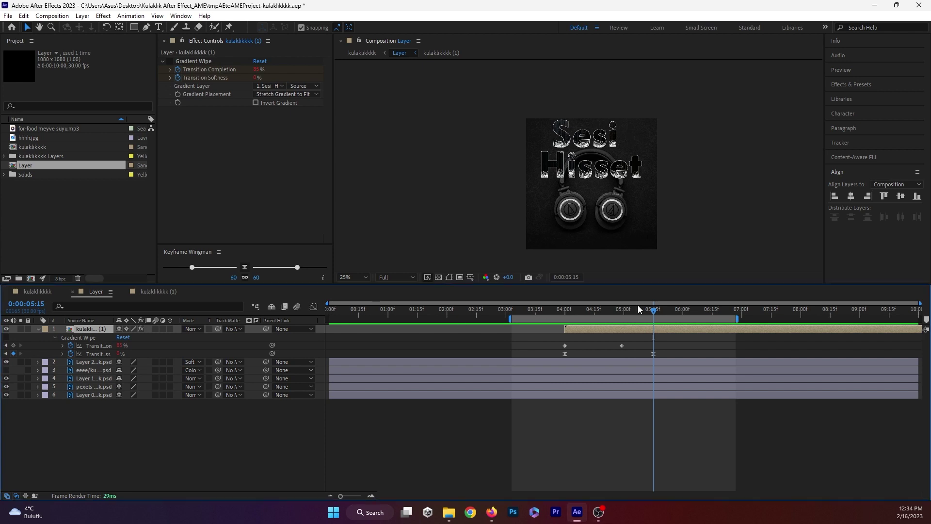
{"action": "mouse_move", "coordinate": [654, 311]}
{"action": "left_mouse_down"}
{"action": "mouse_move", "coordinate": [581, 311]}
{"action": "mouse_move", "coordinate": [624, 318]}
{"action": "left_mouse_up"}
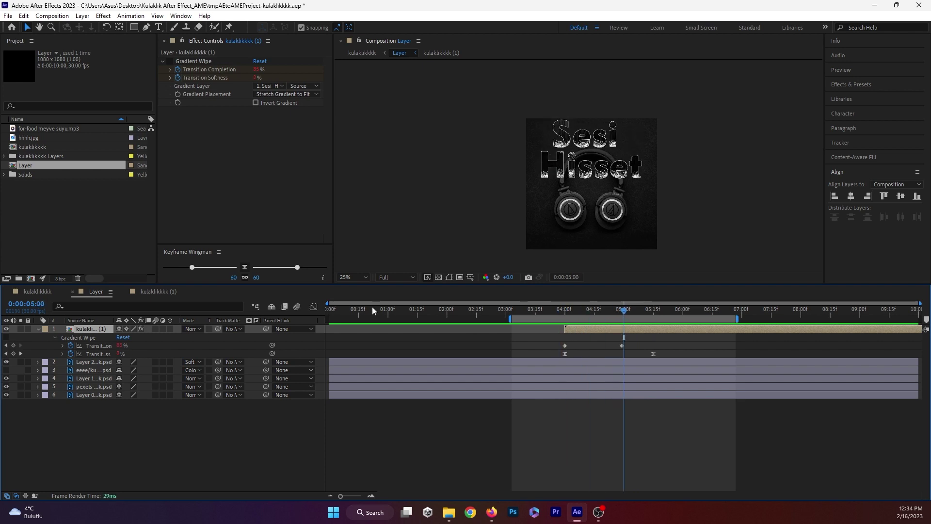
{"action": "left_click", "coordinate": [144, 291]}
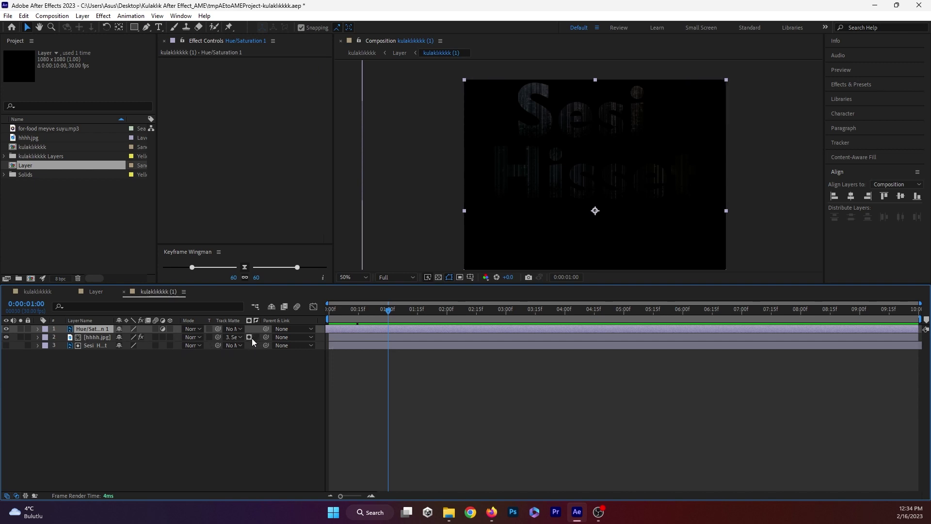
Remove hhhh.jpg's track matte to compare, then matte it with the Sesi Hisset text again
{"action": "left_click", "coordinate": [231, 339]}
{"action": "left_click", "coordinate": [237, 349]}
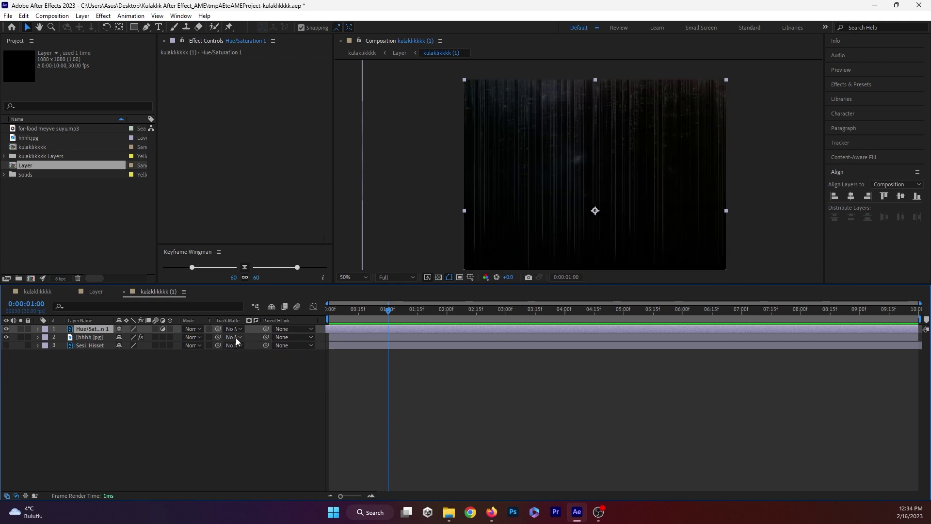
{"action": "left_click", "coordinate": [236, 338]}
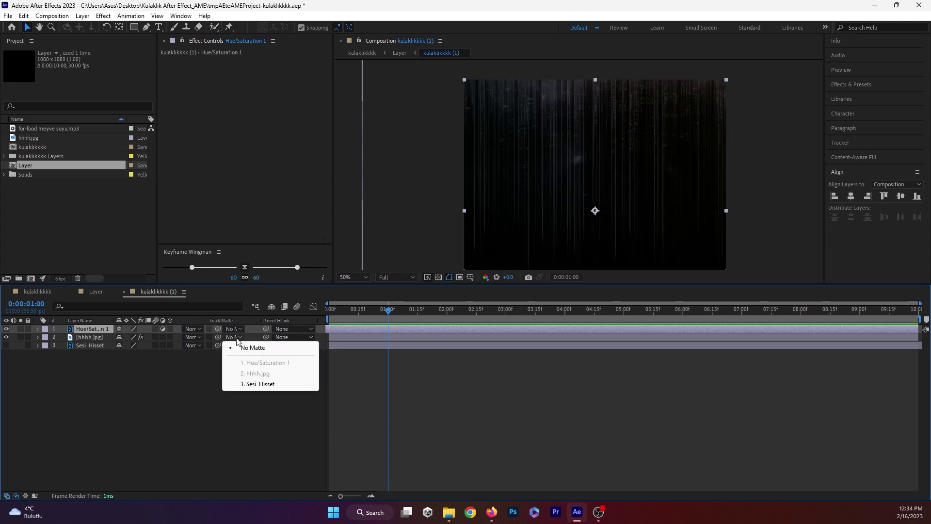
{"action": "left_click", "coordinate": [257, 384]}
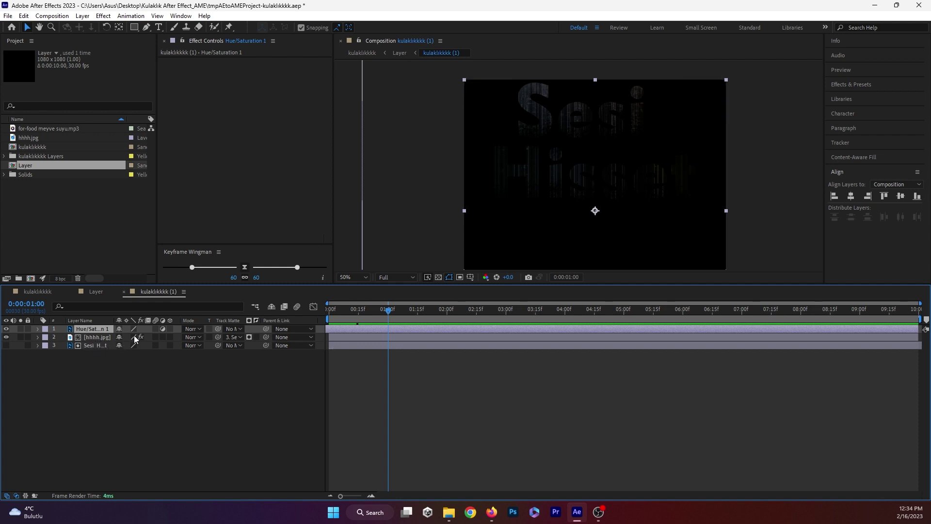
Toggle hhhh.jpg's S_Tint effect repeatedly to compare, leaving it off for colourful text
{"action": "left_click", "coordinate": [91, 339]}
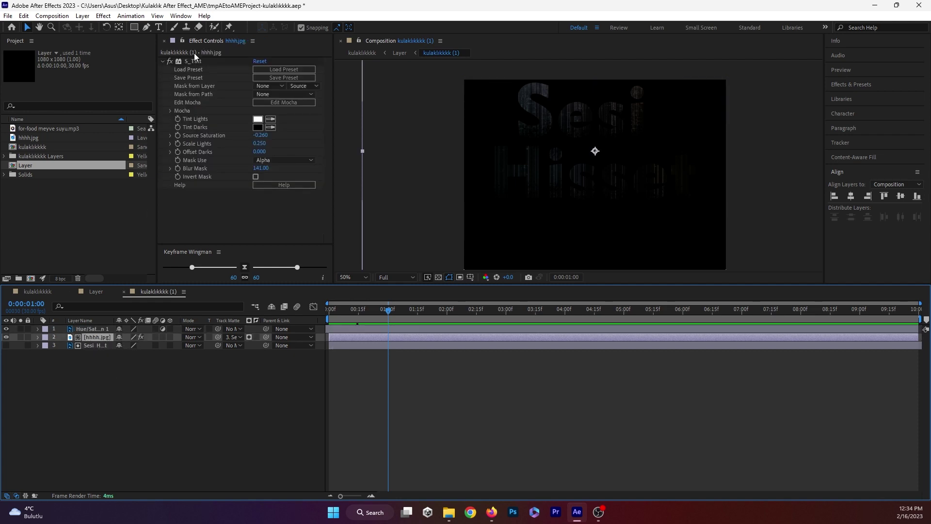
{"action": "left_click", "coordinate": [173, 58]}
{"action": "left_click", "coordinate": [173, 58]}
{"action": "left_click", "coordinate": [172, 58]}
{"action": "left_click", "coordinate": [173, 59]}
{"action": "left_click", "coordinate": [172, 58]}
{"action": "left_click", "coordinate": [173, 58]}
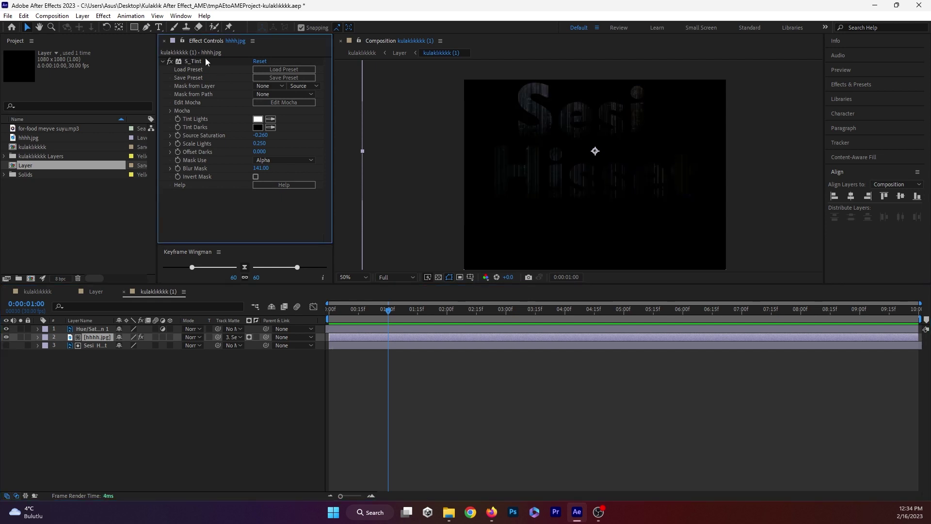
{"action": "left_click", "coordinate": [168, 61]}
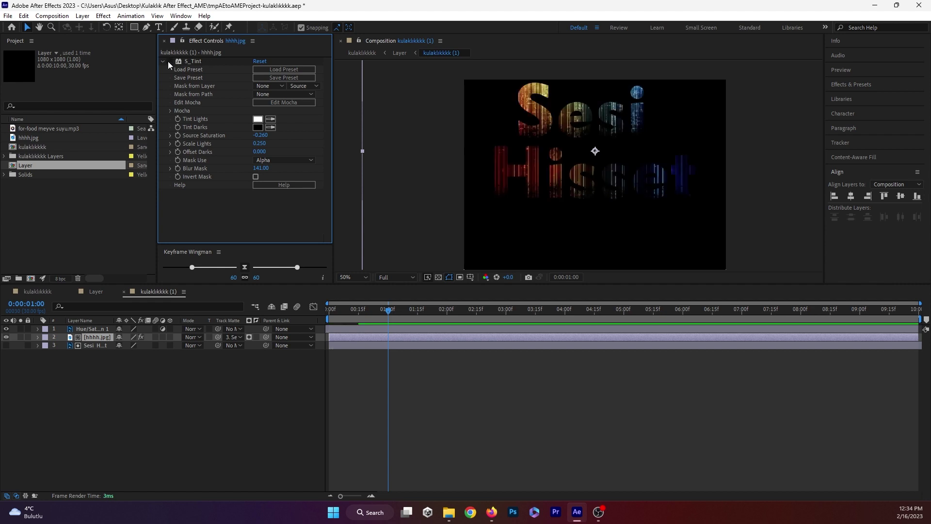
Compare against the main kulaklıkkkk comp, turn S_Tint back on, and return to the Layer comp
{"action": "left_click", "coordinate": [38, 293]}
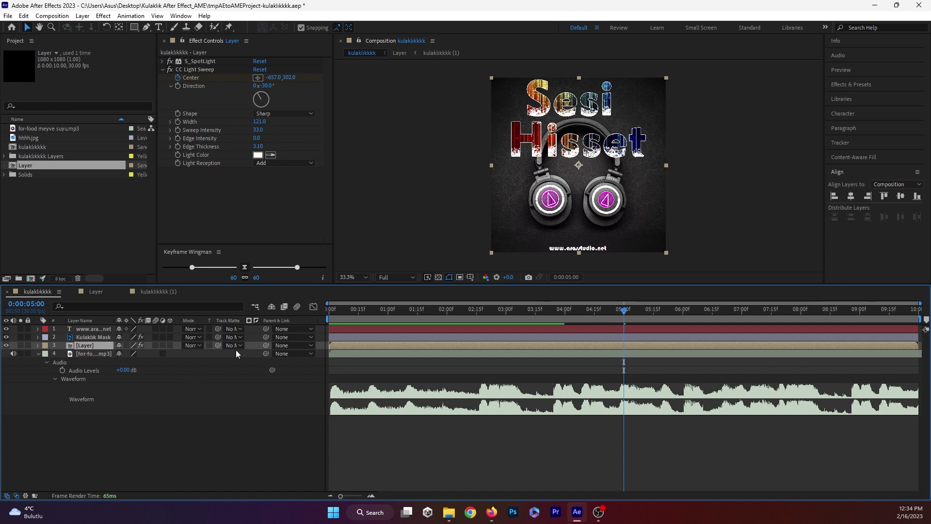
{"action": "left_click", "coordinate": [151, 294]}
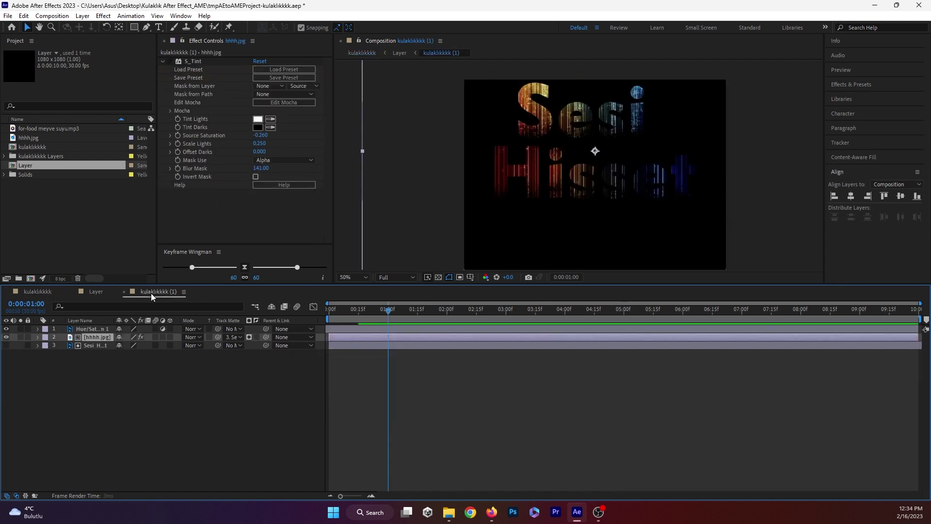
{"action": "left_click", "coordinate": [170, 60]}
{"action": "left_click", "coordinate": [37, 292]}
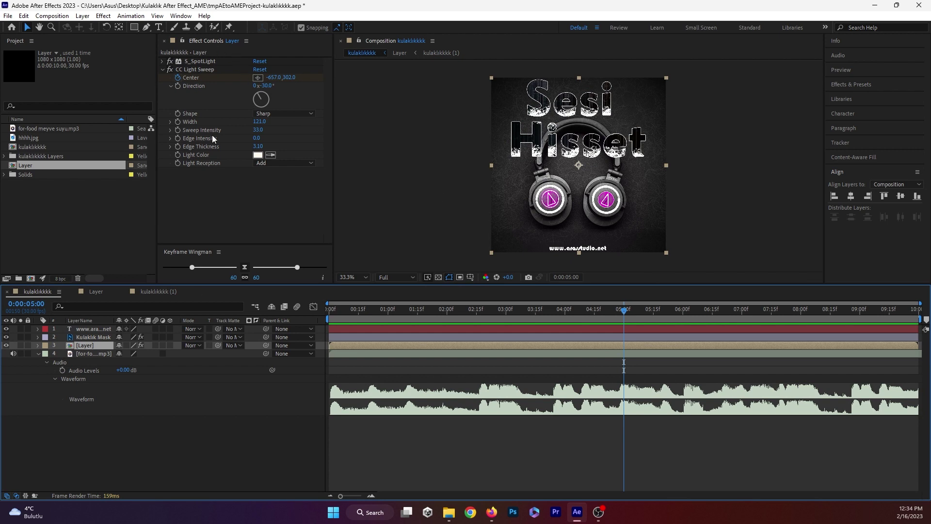
{"action": "left_click", "coordinate": [157, 292]}
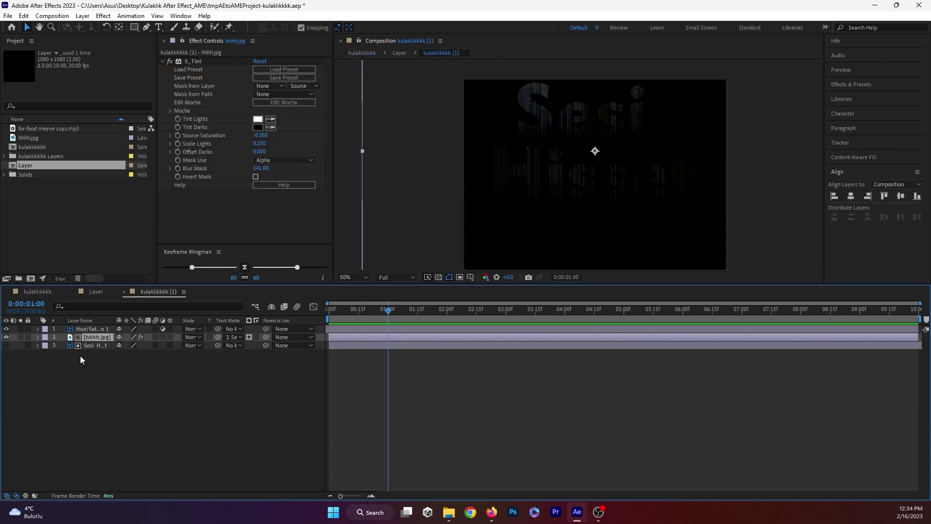
{"action": "left_click", "coordinate": [95, 293]}
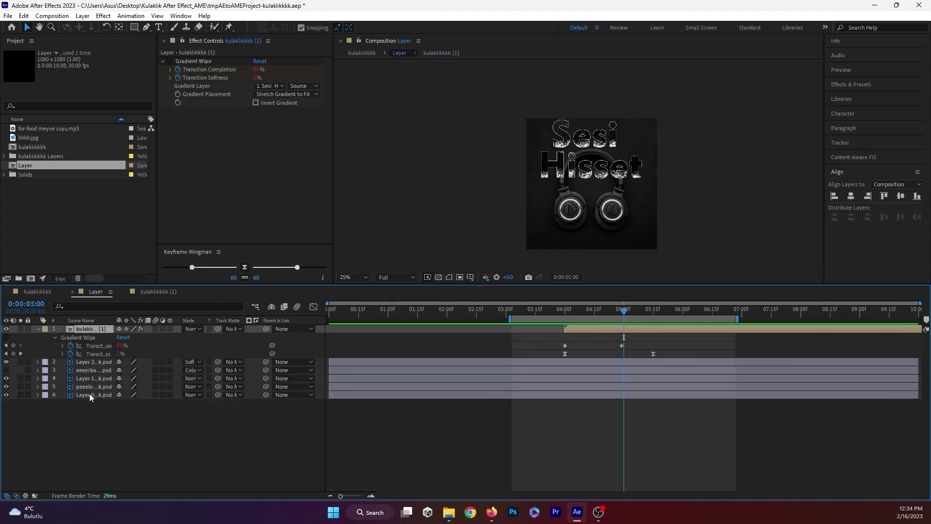
Switch to the main kulaklıkkkk comp and preview it with sound from 0:00
{"action": "mouse_move", "coordinate": [623, 311]}
{"action": "left_mouse_down"}
{"action": "mouse_move", "coordinate": [502, 328]}
{"action": "mouse_move", "coordinate": [639, 328]}
{"action": "left_mouse_up"}
{"action": "left_click", "coordinate": [33, 290]}
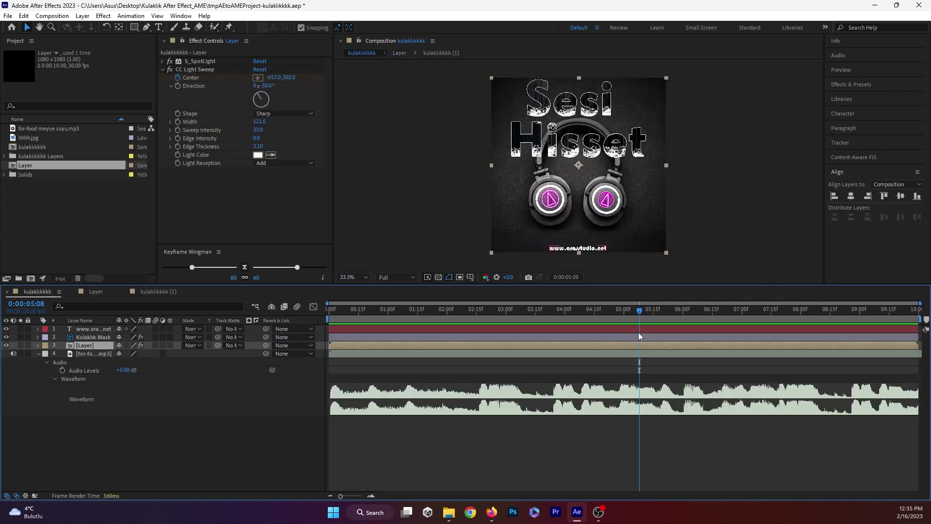
{"action": "left_click_drag", "start_coordinate": [639, 316], "coordinate": [288, 330]}
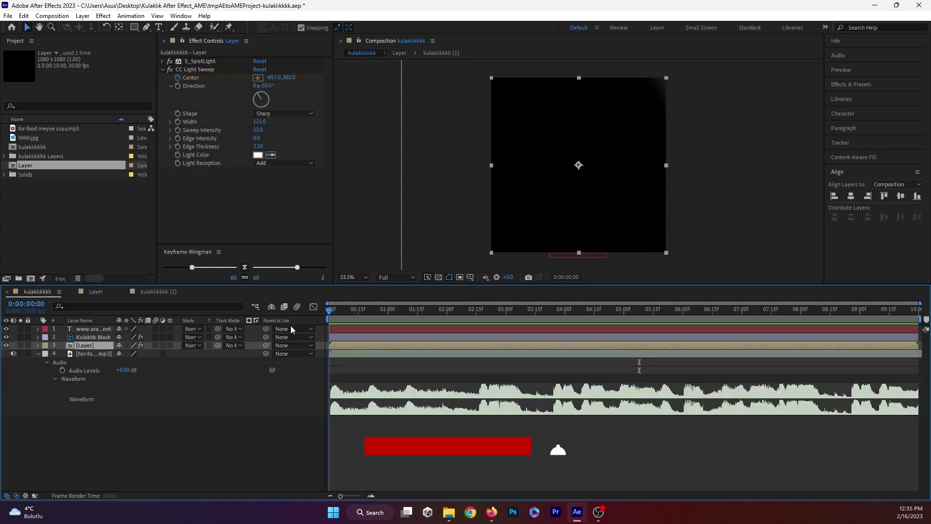
{"action": "key", "text": "space"}
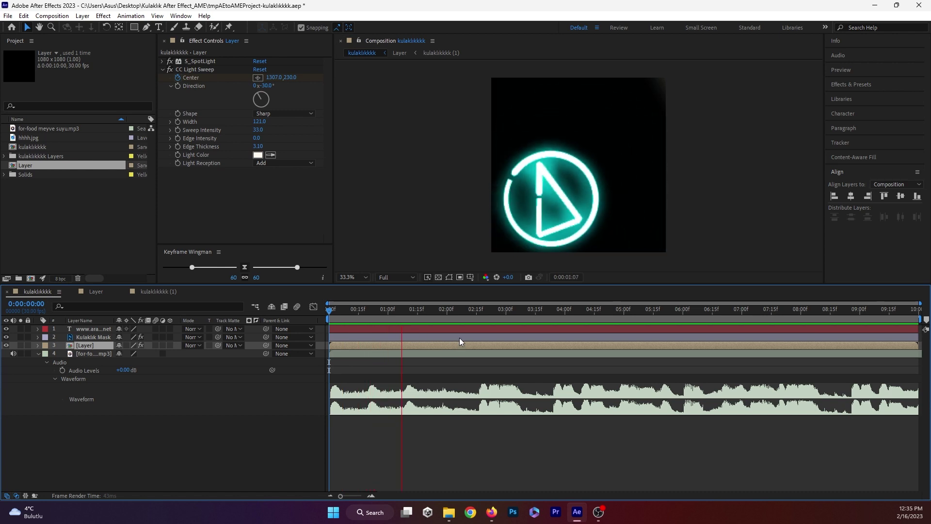
{"action": "key", "text": "space"}
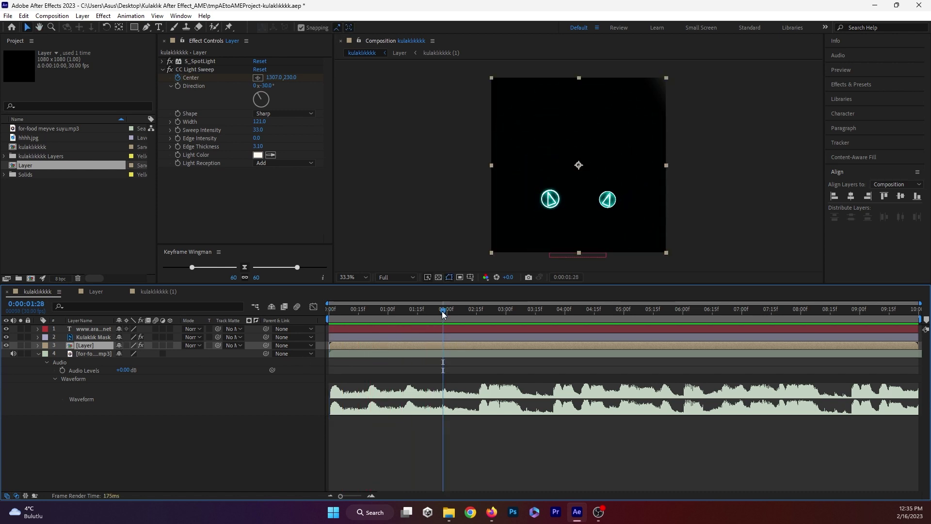
Show Kulaklık Mask's keyframed Saber properties and inspect the Glow Color without changing it
{"action": "left_click_drag", "start_coordinate": [443, 313], "coordinate": [538, 311]}
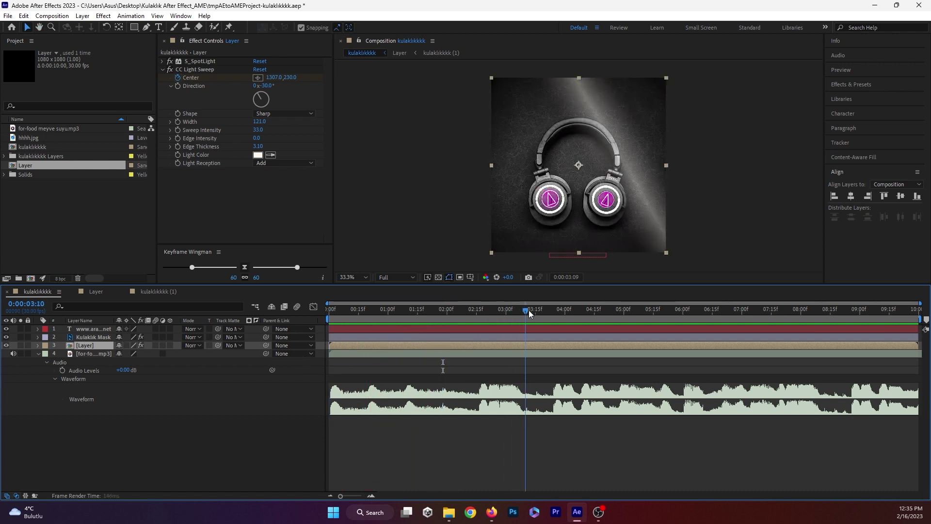
{"action": "left_click", "coordinate": [95, 338]}
{"action": "key", "text": "u"}
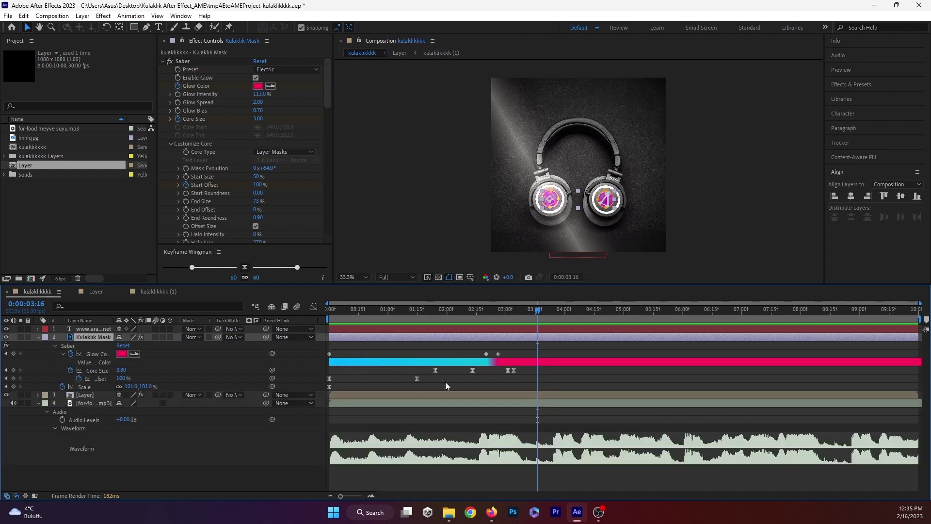
{"action": "left_click", "coordinate": [549, 362]}
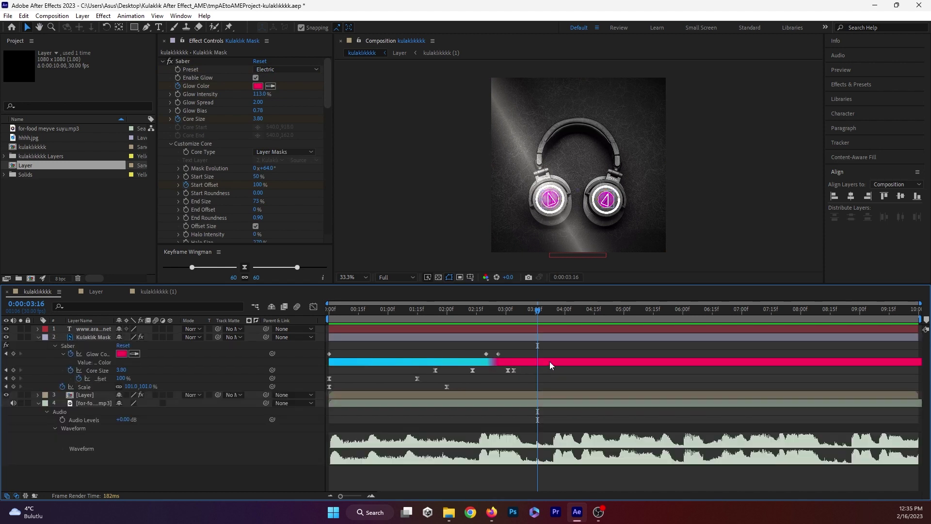
{"action": "left_click", "coordinate": [259, 87]}
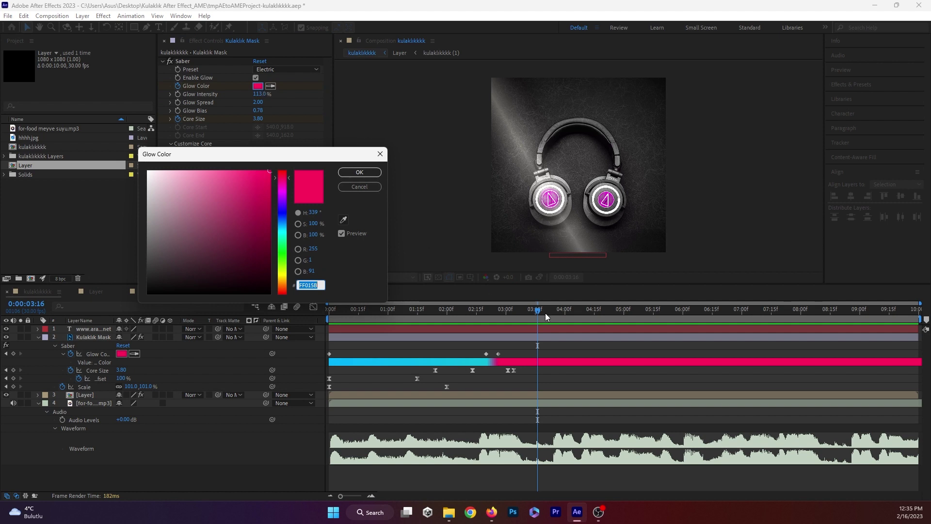
{"action": "left_click", "coordinate": [349, 174]}
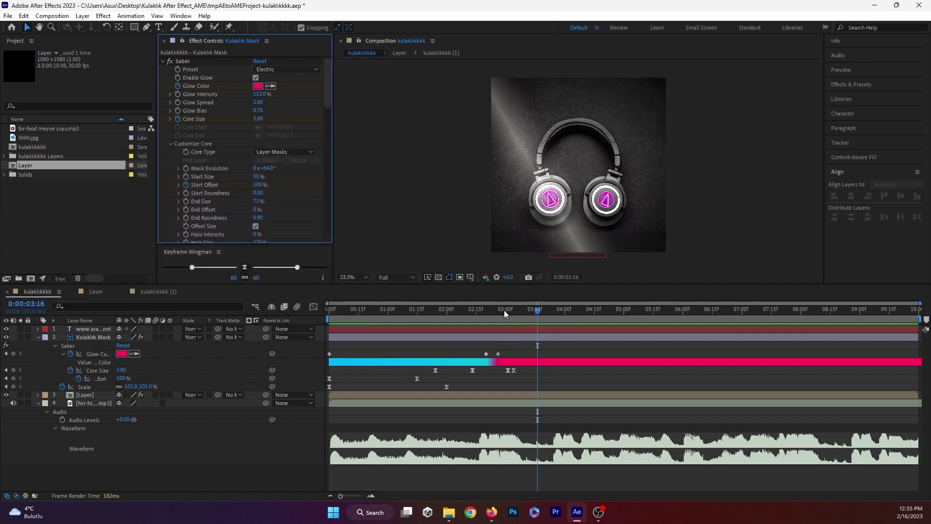
At the 0:00:02:26 keyframe, change the Saber Glow Color from pink FF015B to red FF0101
{"action": "left_click_drag", "start_coordinate": [505, 313], "coordinate": [499, 315]}
{"action": "left_click", "coordinate": [257, 86]}
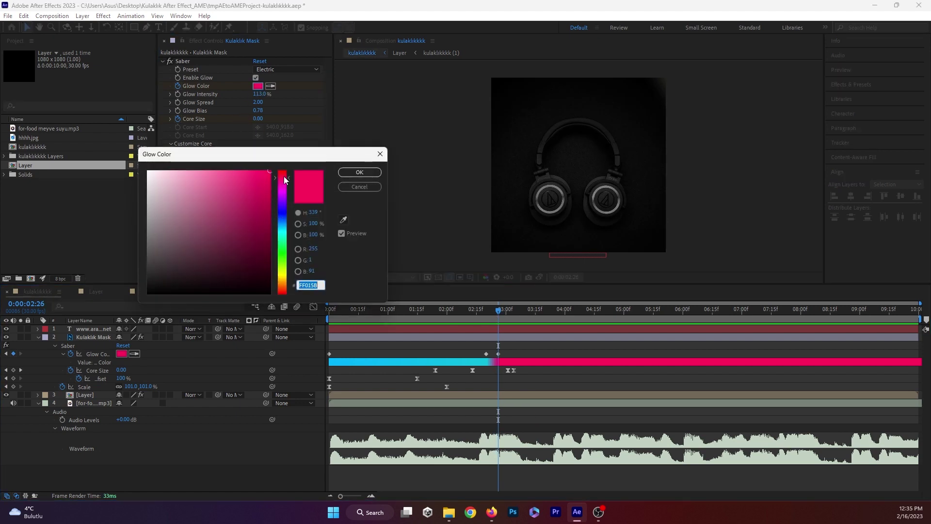
{"action": "left_click_drag", "start_coordinate": [284, 178], "coordinate": [284, 167]}
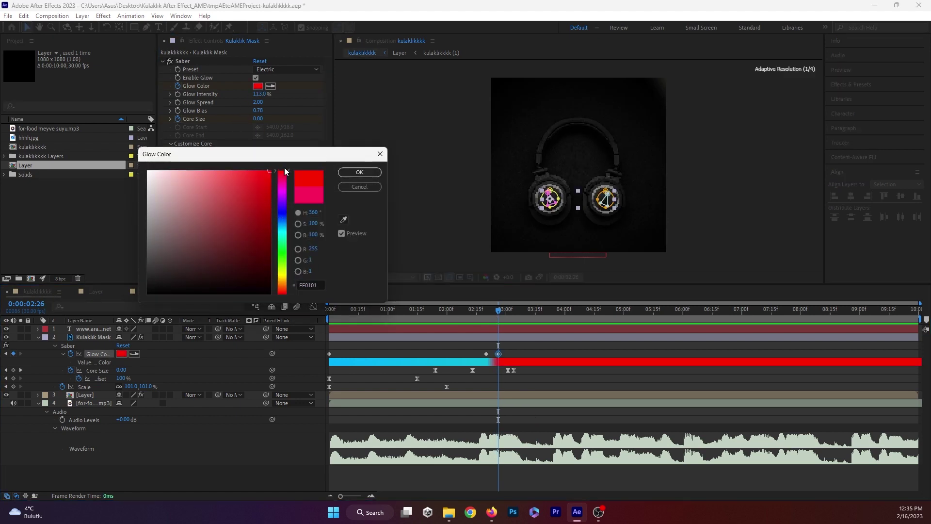
{"action": "left_click", "coordinate": [358, 172]}
{"action": "mouse_move", "coordinate": [501, 313]}
{"action": "left_mouse_down"}
{"action": "mouse_move", "coordinate": [544, 310]}
{"action": "mouse_move", "coordinate": [498, 307]}
{"action": "left_mouse_up"}
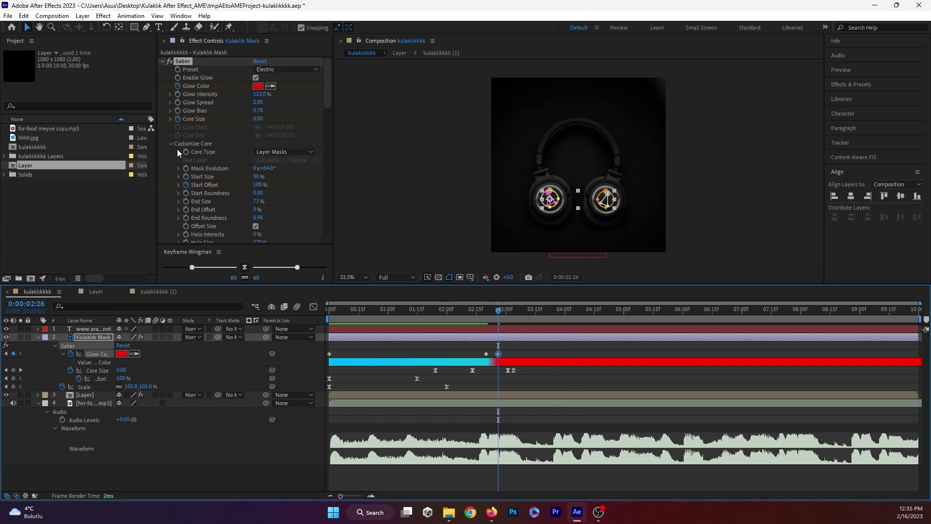
{"action": "scroll", "coordinate": [178, 151], "scroll_direction": "down", "scroll_amount": 5}
{"action": "scroll", "coordinate": [241, 198], "scroll_direction": "down", "scroll_amount": 5}
{"action": "scroll", "coordinate": [254, 199], "scroll_direction": "down", "scroll_amount": 5}
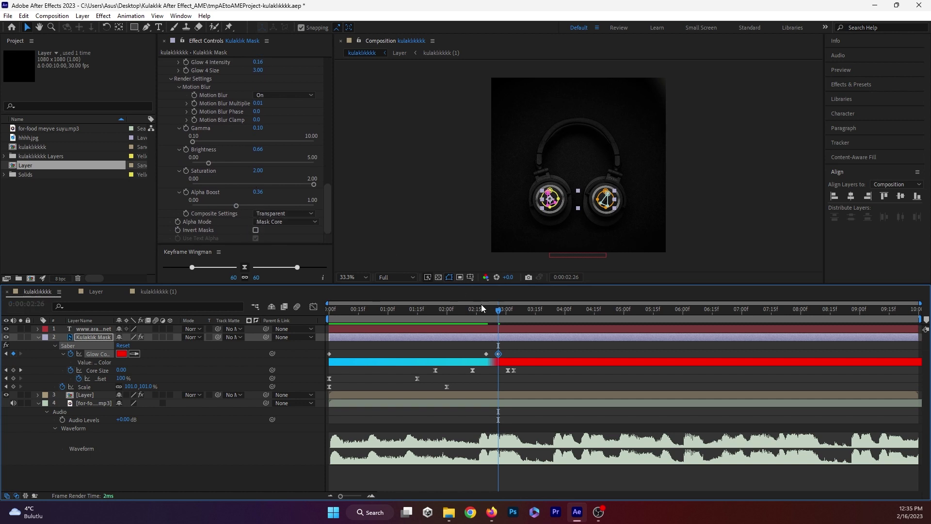
{"action": "left_click_drag", "start_coordinate": [500, 312], "coordinate": [504, 308]}
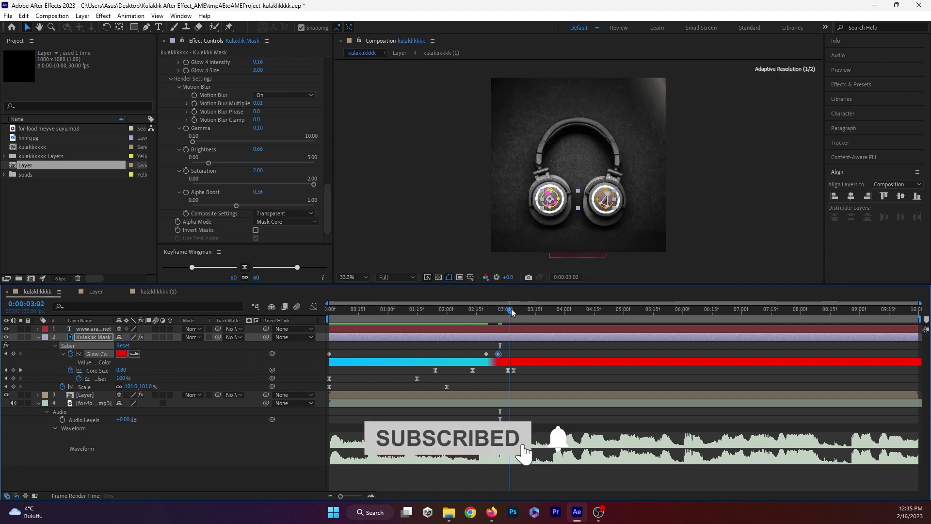
{"action": "left_click", "coordinate": [282, 213]}
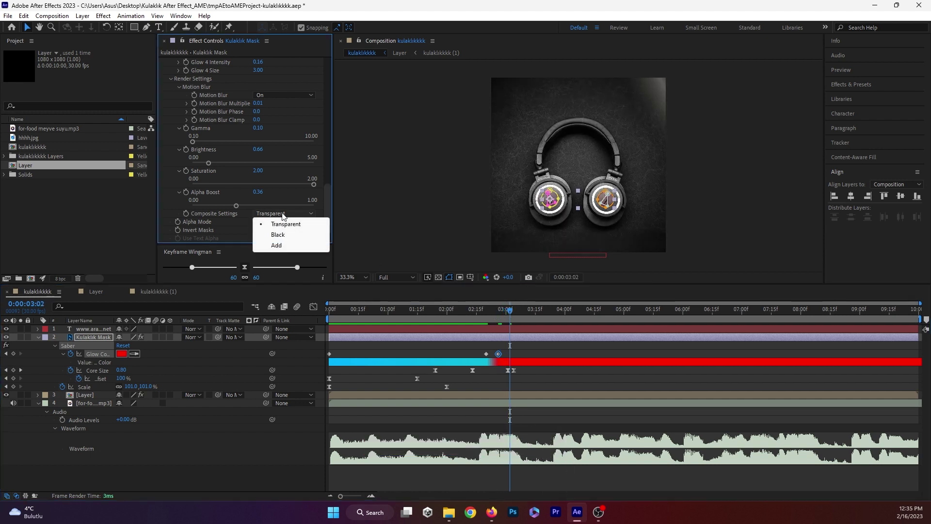
{"action": "left_click", "coordinate": [276, 245]}
{"action": "scroll", "coordinate": [574, 223], "scroll_direction": "up", "scroll_amount": 5}
{"action": "scroll", "coordinate": [574, 223], "scroll_direction": "down", "scroll_amount": 2}
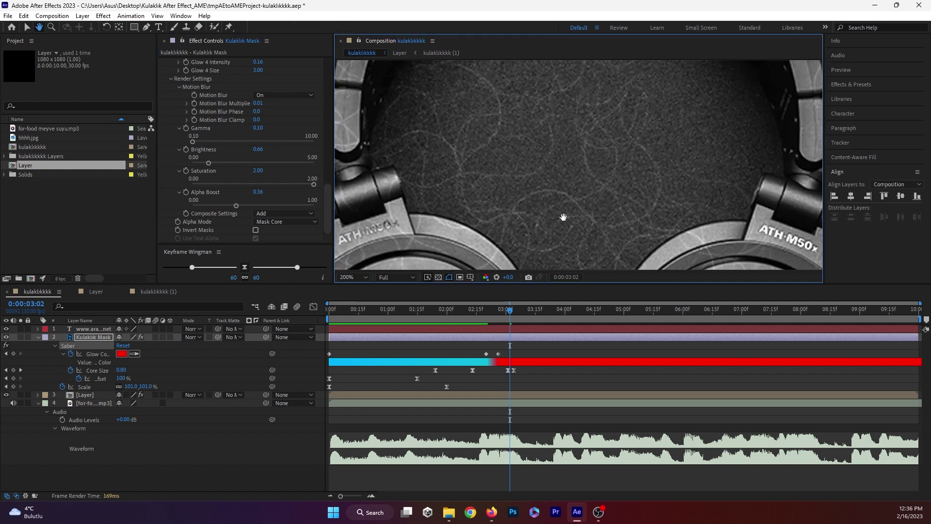
{"action": "left_click_drag", "start_coordinate": [563, 214], "coordinate": [603, 78]}
{"action": "key", "text": "v"}
{"action": "left_click_drag", "start_coordinate": [517, 310], "coordinate": [323, 330]}
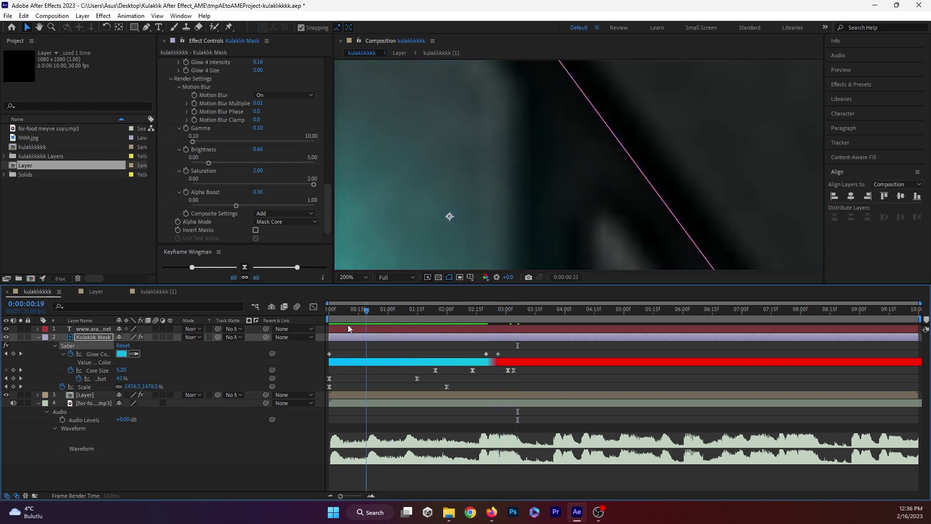
{"action": "left_click", "coordinate": [262, 213]}
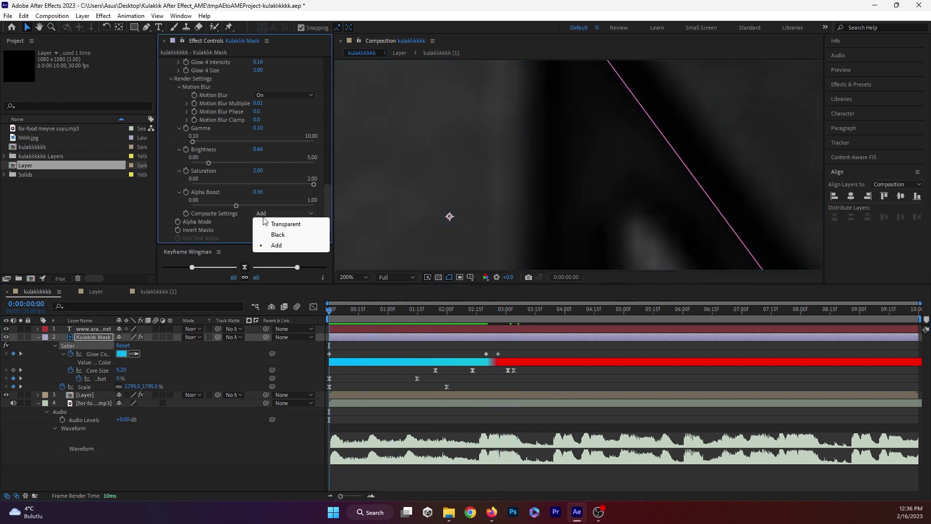
{"action": "left_click", "coordinate": [267, 222]}
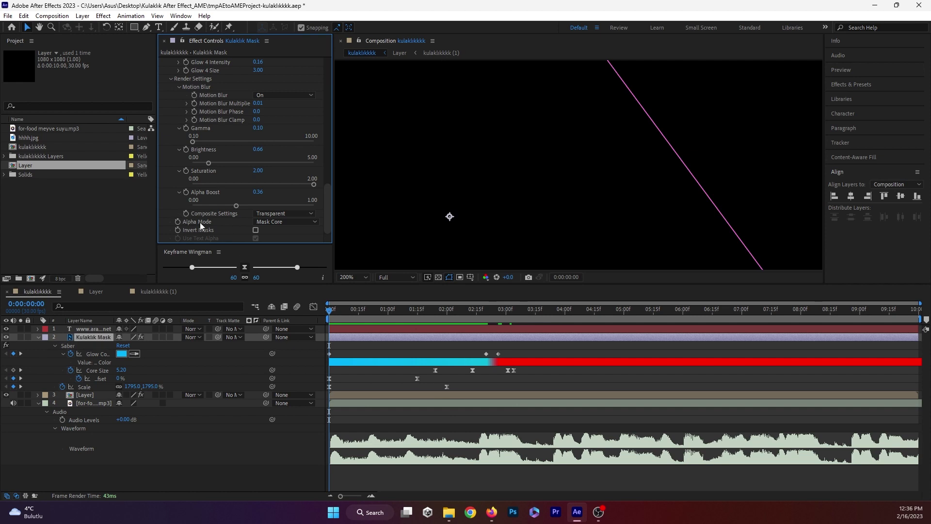
{"action": "left_click", "coordinate": [399, 346]}
{"action": "mouse_move", "coordinate": [405, 312]}
{"action": "left_mouse_down"}
{"action": "mouse_move", "coordinate": [499, 318]}
{"action": "mouse_move", "coordinate": [487, 319]}
{"action": "left_mouse_up"}
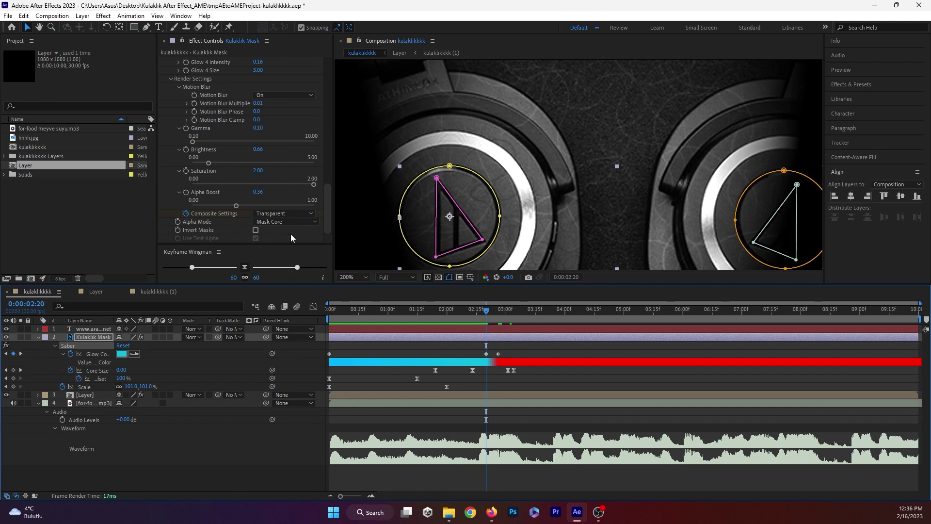
{"action": "left_click", "coordinate": [13, 355]}
{"action": "left_click", "coordinate": [12, 355]}
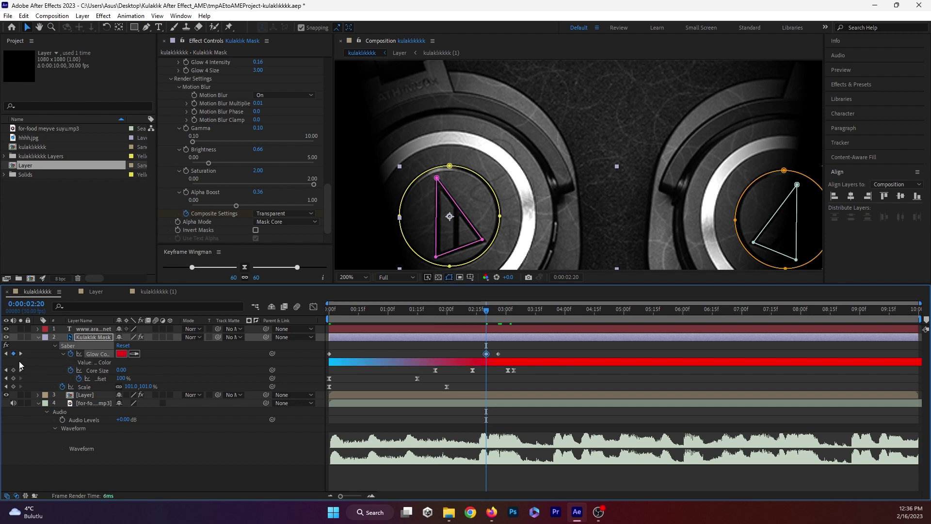
{"action": "left_click_drag", "start_coordinate": [483, 315], "coordinate": [359, 315]}
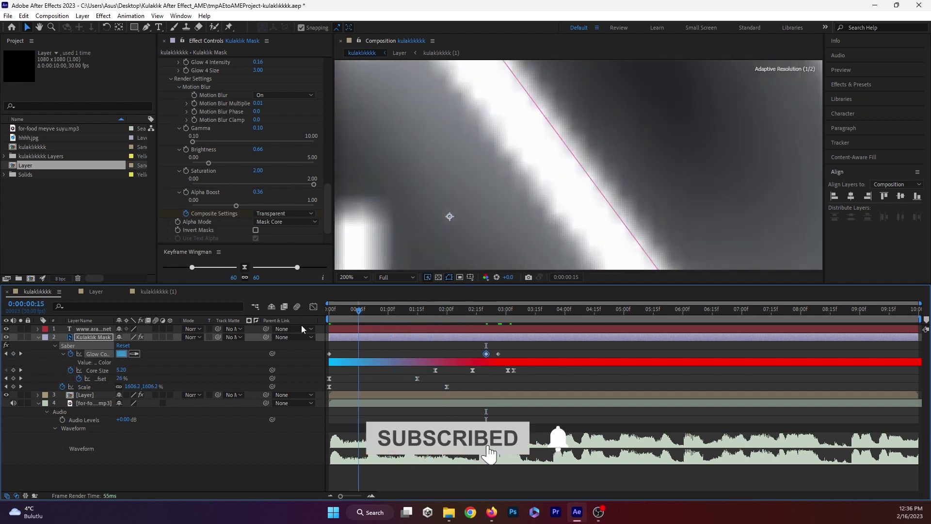
{"action": "key", "text": "Home"}
{"action": "key", "text": "space"}
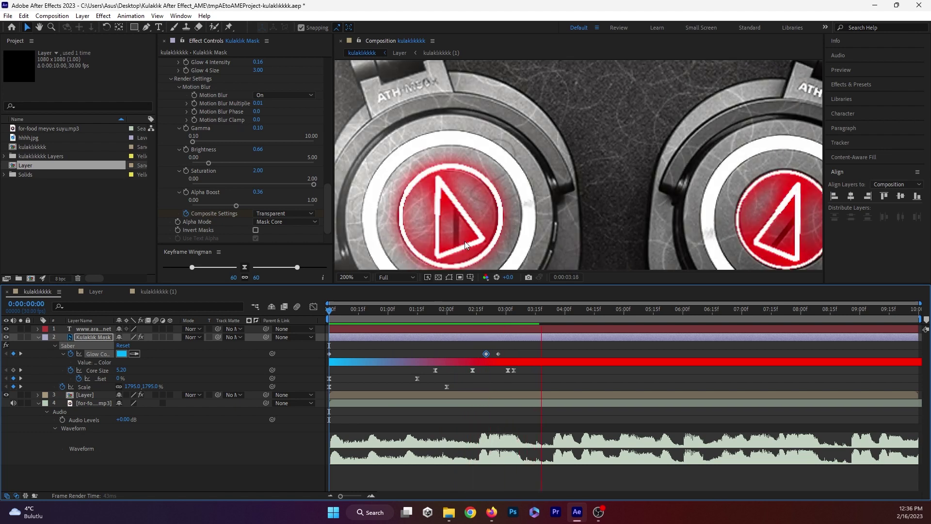
{"action": "key", "text": "space"}
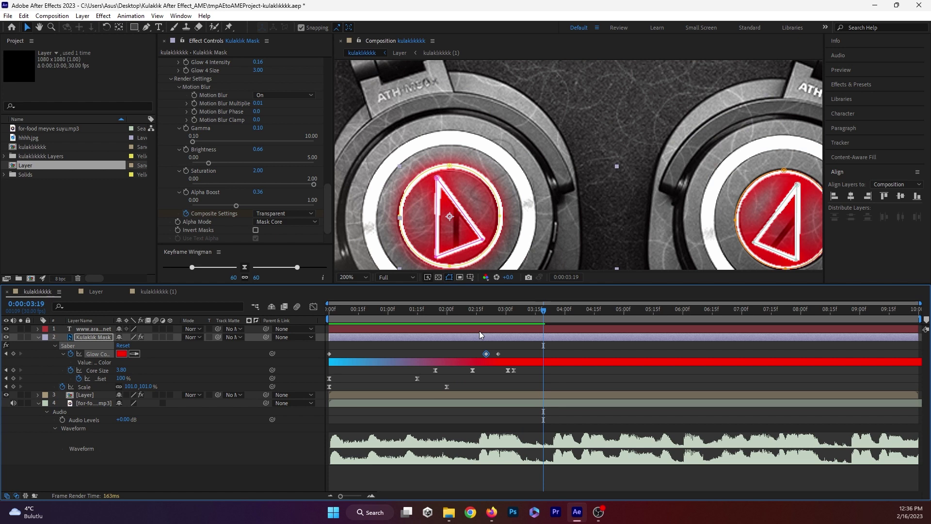
{"action": "key", "text": "j"}
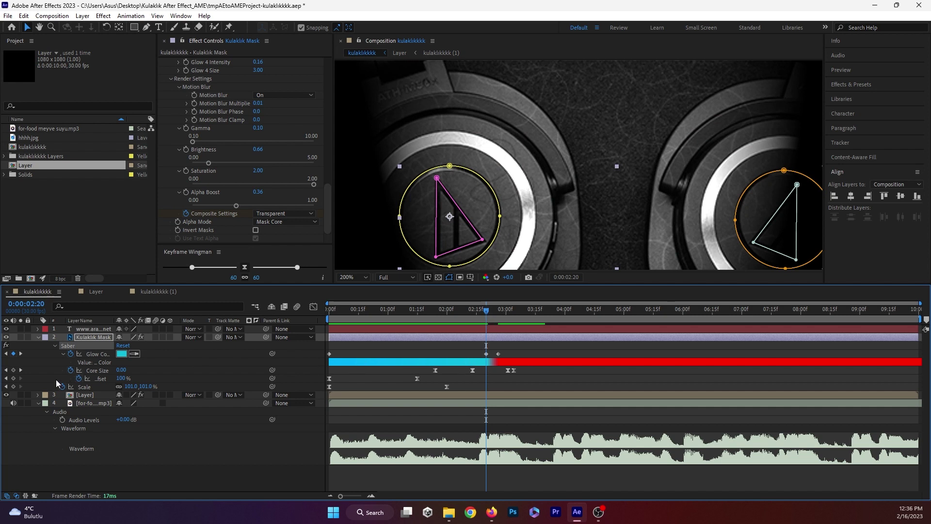
{"action": "mouse_move", "coordinate": [485, 310]}
{"action": "left_mouse_down"}
{"action": "mouse_move", "coordinate": [398, 328]}
{"action": "mouse_move", "coordinate": [598, 327]}
{"action": "mouse_move", "coordinate": [325, 346]}
{"action": "left_mouse_up"}
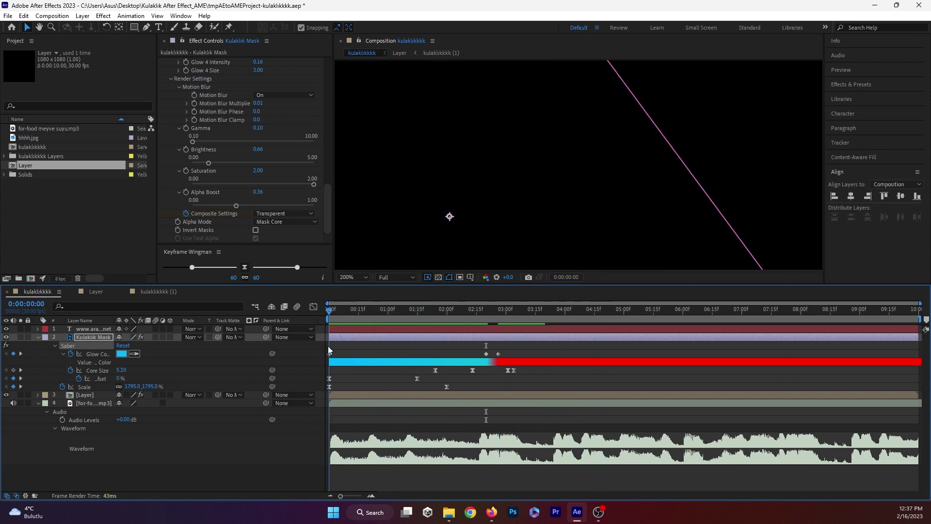
Set the viewer to 50% at 0:00:03:22 and open the Composition panel's options menu
{"action": "left_click", "coordinate": [218, 215]}
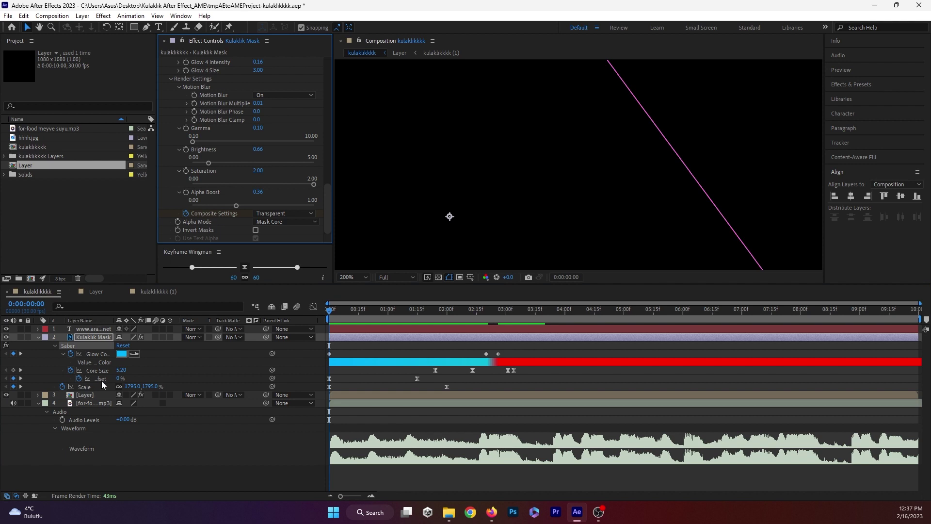
{"action": "key", "text": "comma"}
{"action": "key", "text": "comma"}
{"action": "key", "text": "comma"}
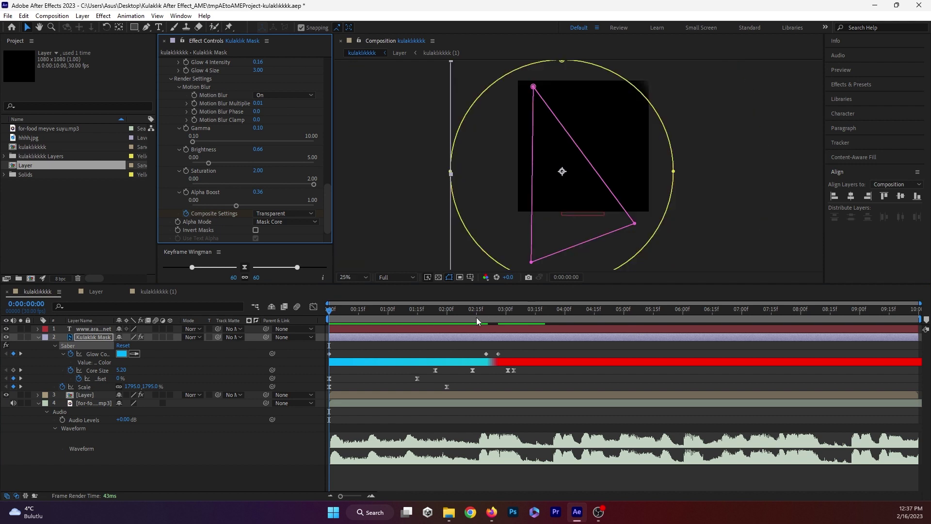
{"action": "left_click_drag", "start_coordinate": [398, 312], "coordinate": [549, 311]}
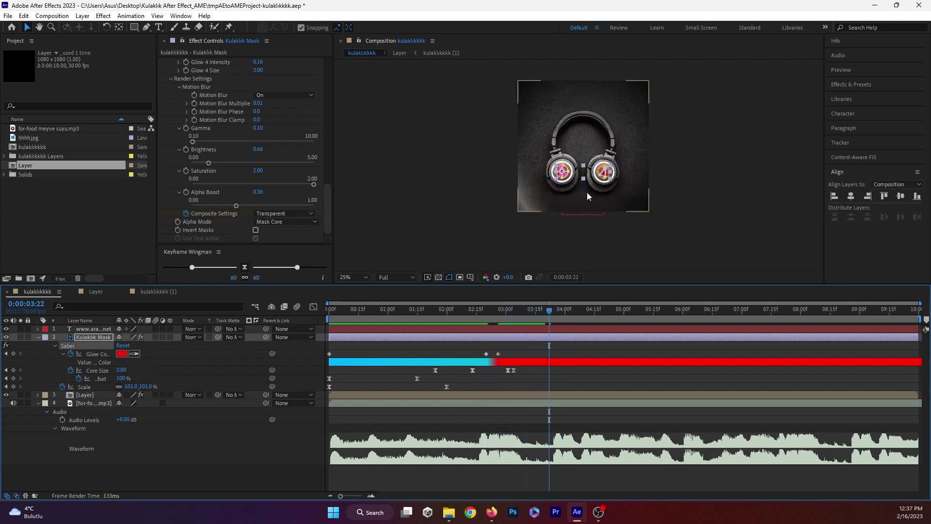
{"action": "key", "text": "period"}
{"action": "key", "text": "period"}
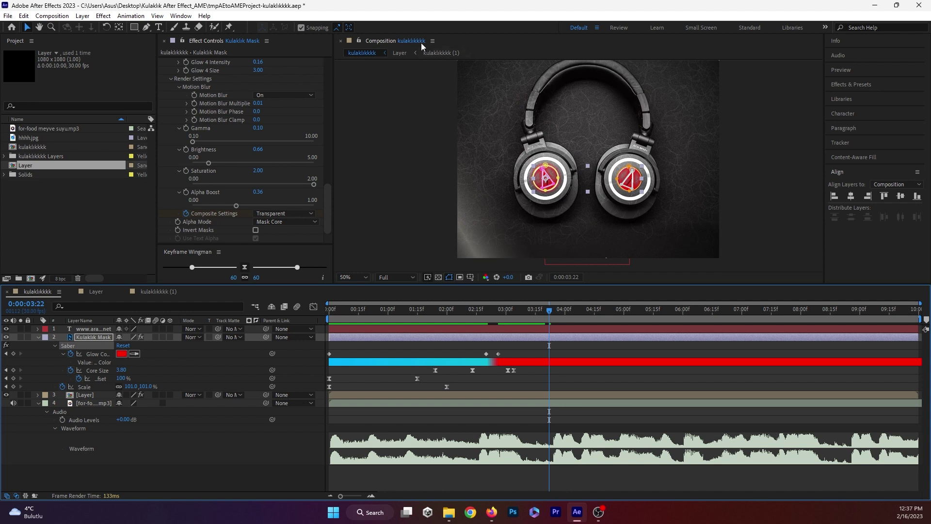
{"action": "left_click", "coordinate": [432, 40]}
Maximize the composition panel and preview the Sesi Hisset poster animation up to 0:00:08:21
{"action": "mouse_move", "coordinate": [529, 76]}
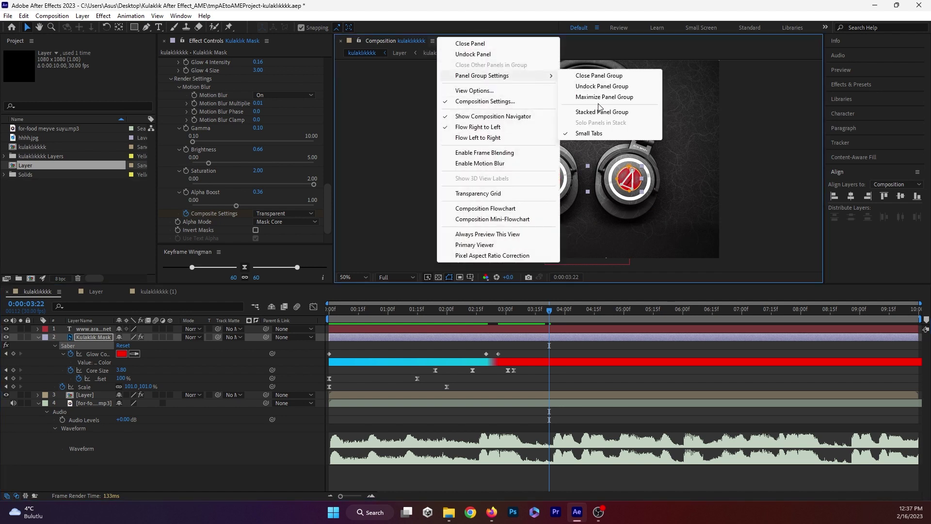
{"action": "left_click", "coordinate": [601, 98]}
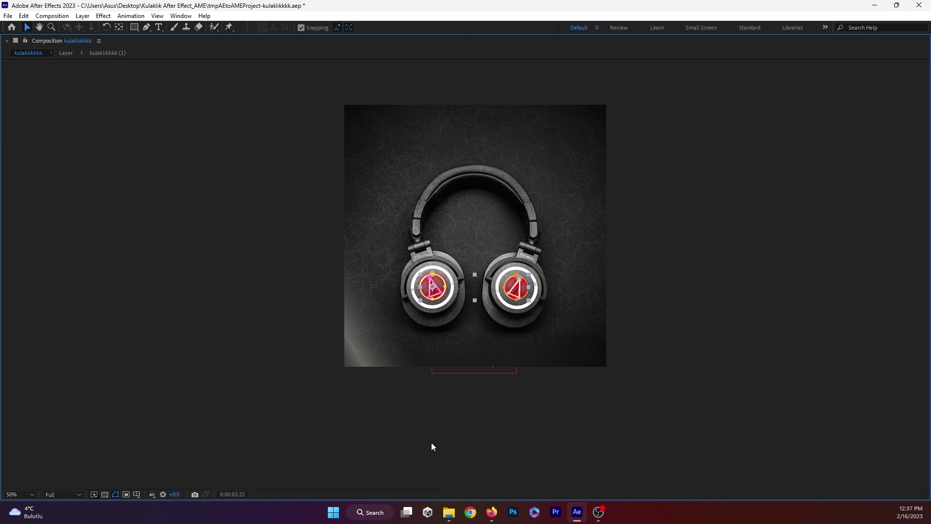
{"action": "key", "text": "space"}
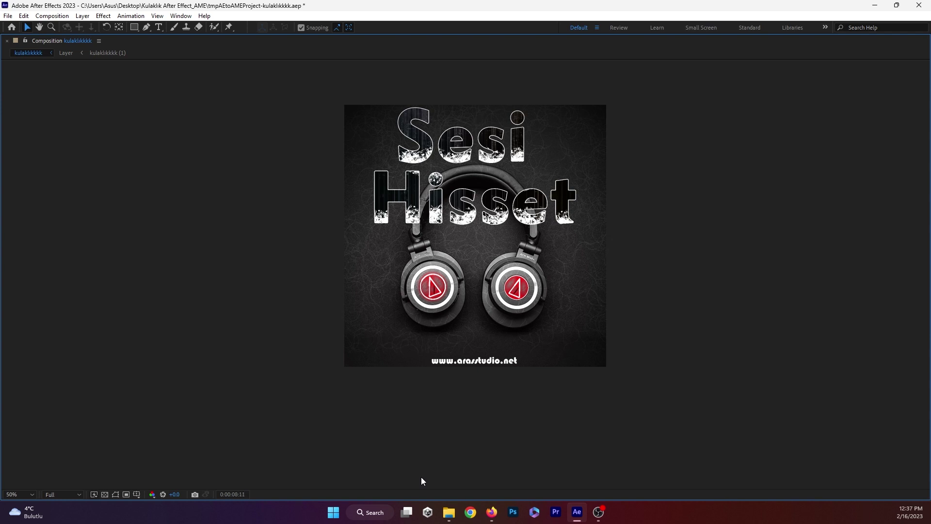
{"action": "key", "text": "space"}
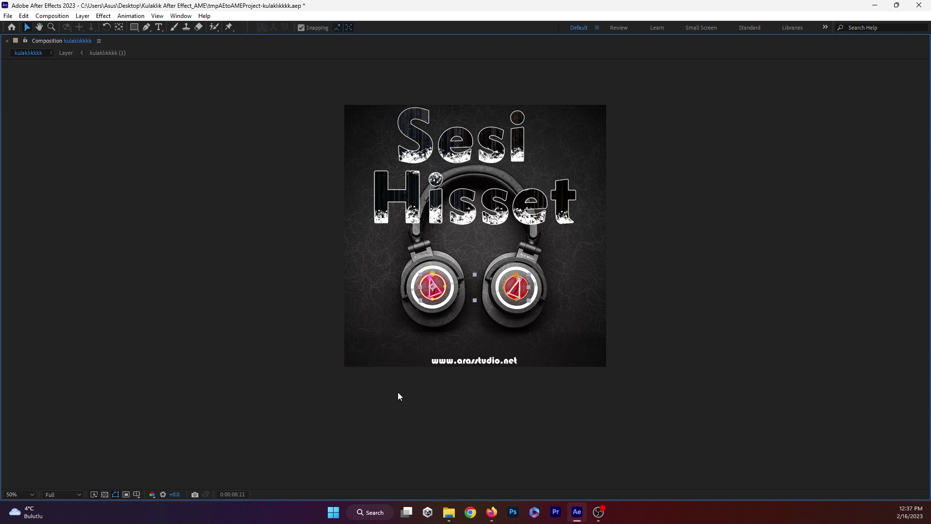
{"action": "left_click", "coordinate": [99, 41]}
Restore the normal panel layout, rewind to the start, and preview the cyan glow animation
{"action": "mouse_move", "coordinate": [162, 76]}
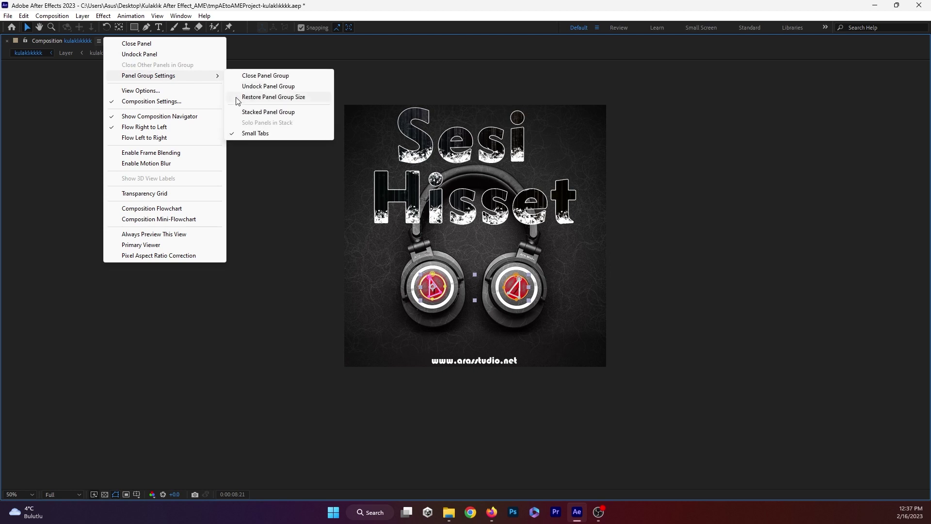
{"action": "left_click", "coordinate": [254, 97]}
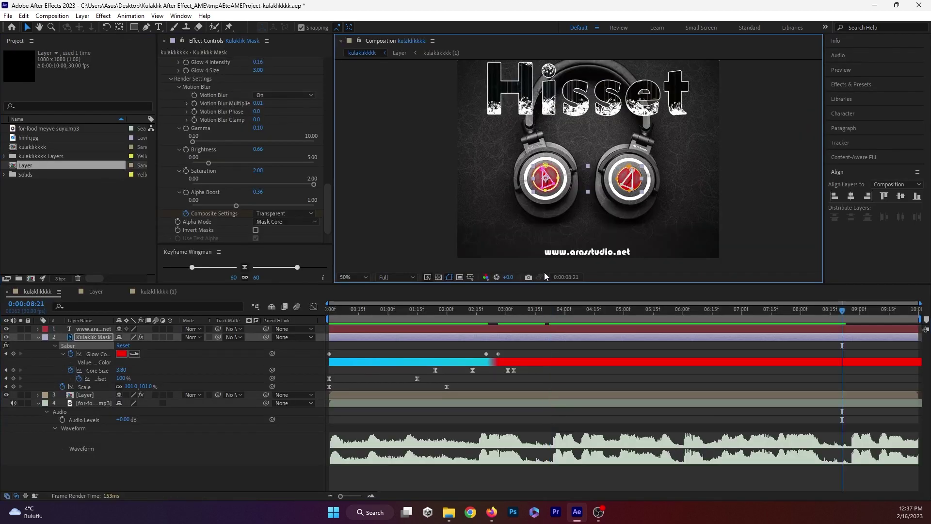
{"action": "left_click_drag", "start_coordinate": [845, 314], "coordinate": [292, 316]}
{"action": "key", "text": "space"}
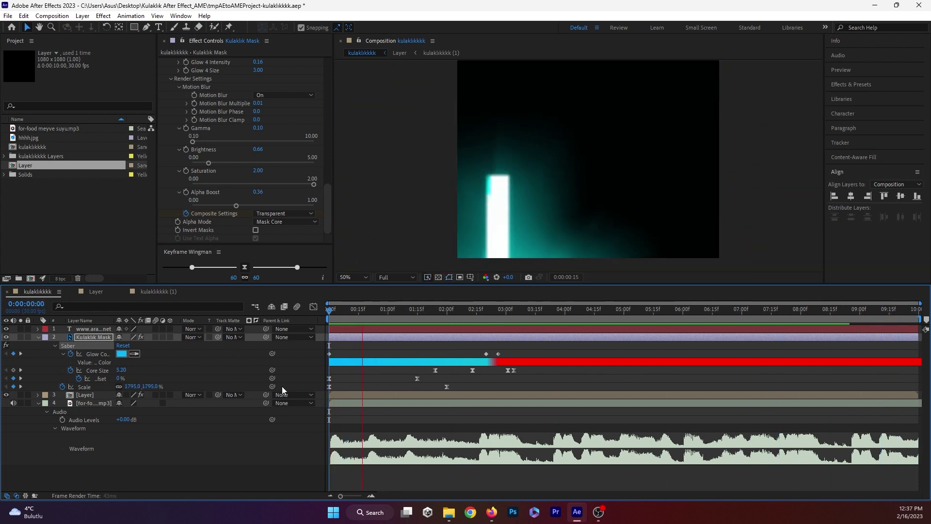